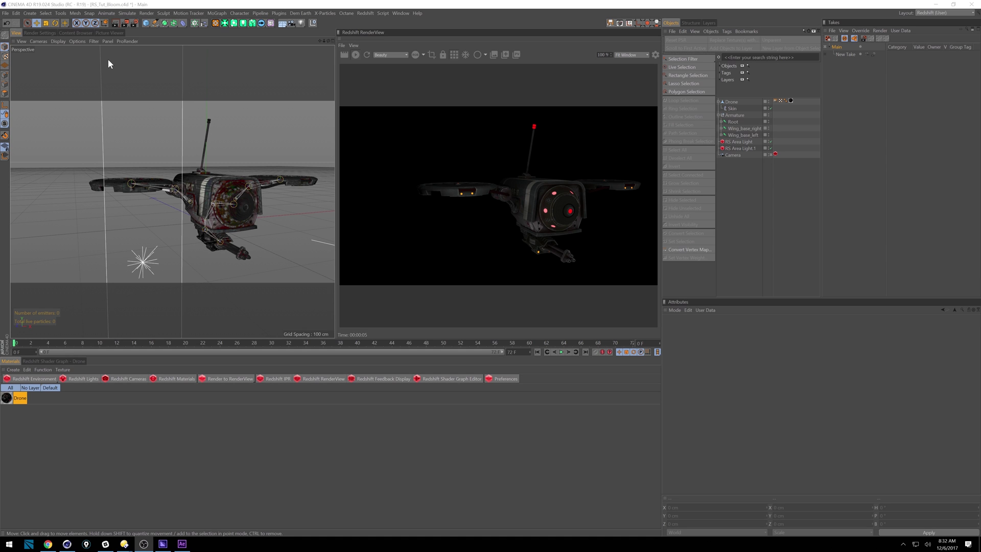
Step: Review the Redshift render settings' global illumination and integration pages, then return to the perspective view
{"action": "left_click", "coordinate": [54, 33]}
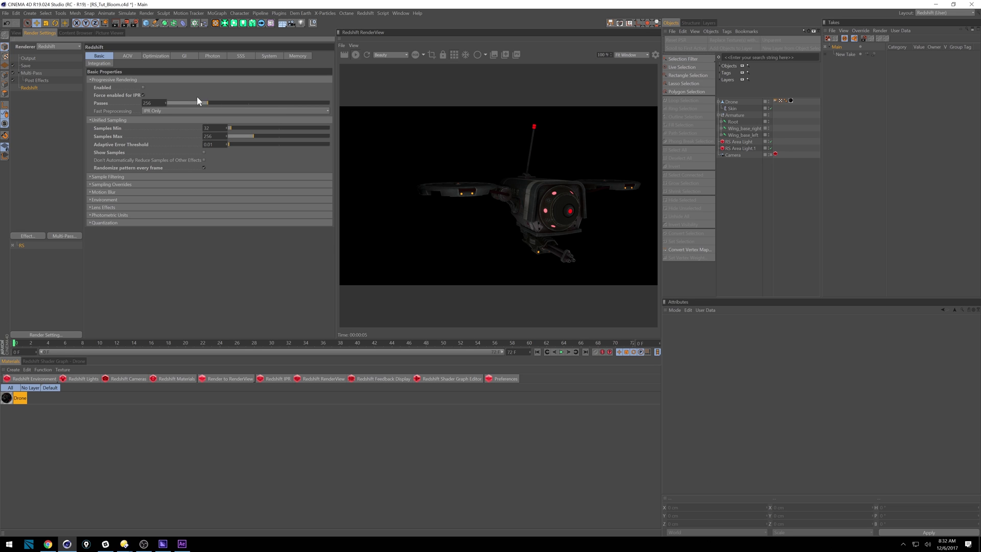
{"action": "left_click", "coordinate": [185, 55]}
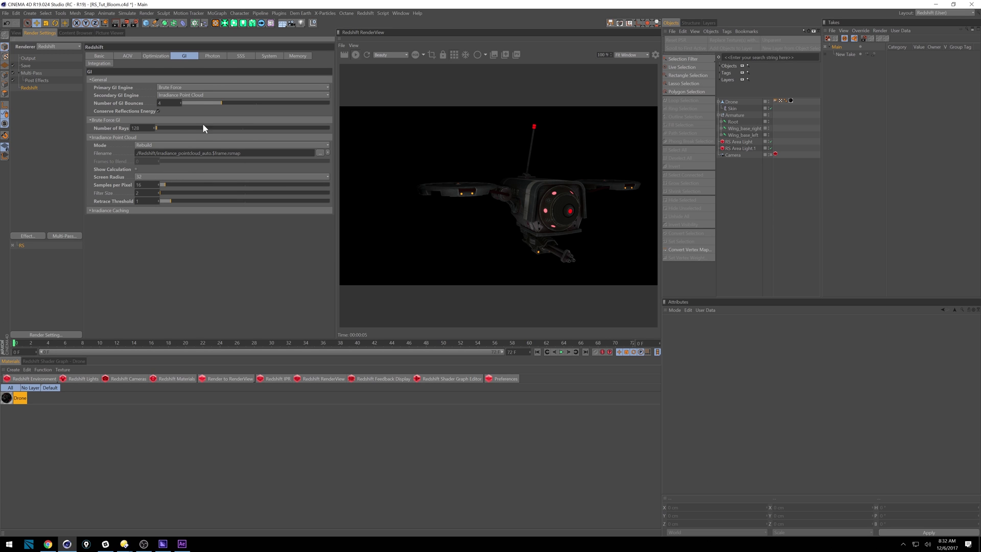
{"action": "left_click", "coordinate": [109, 65]}
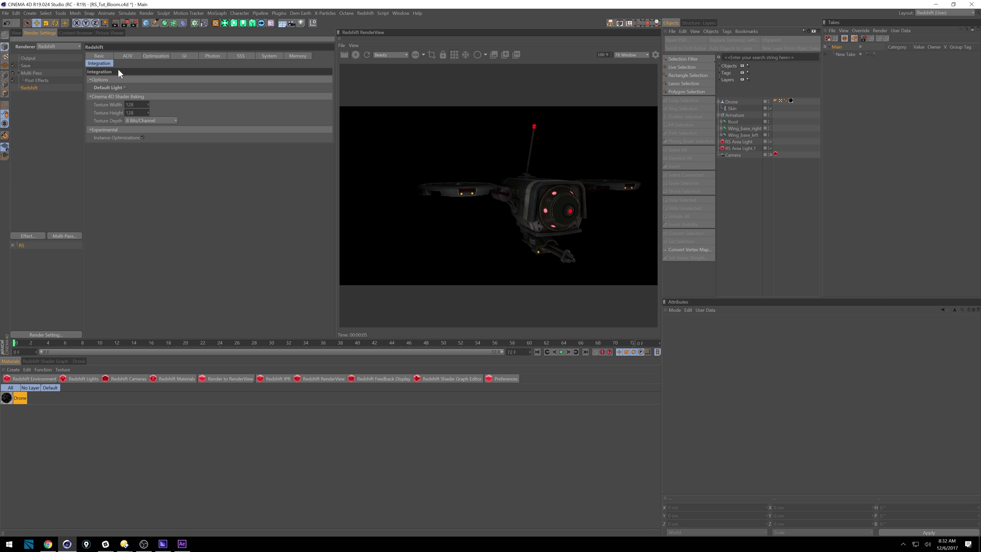
{"action": "left_click", "coordinate": [18, 32]}
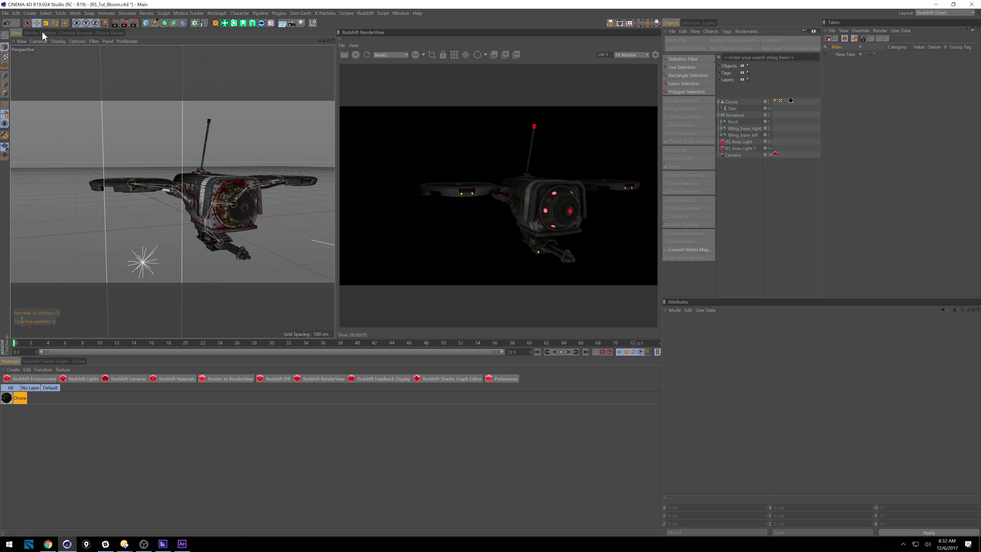
Step: Reset the Redshift camera's Allowed Overexposure to its default, then set it to 1
{"action": "left_click", "coordinate": [775, 153]}
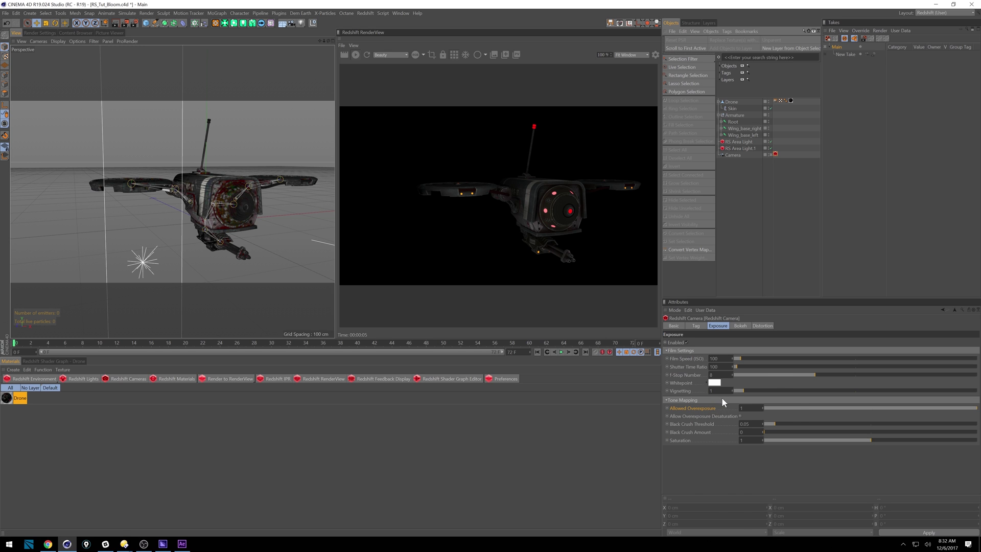
{"action": "right_click", "coordinate": [697, 407]}
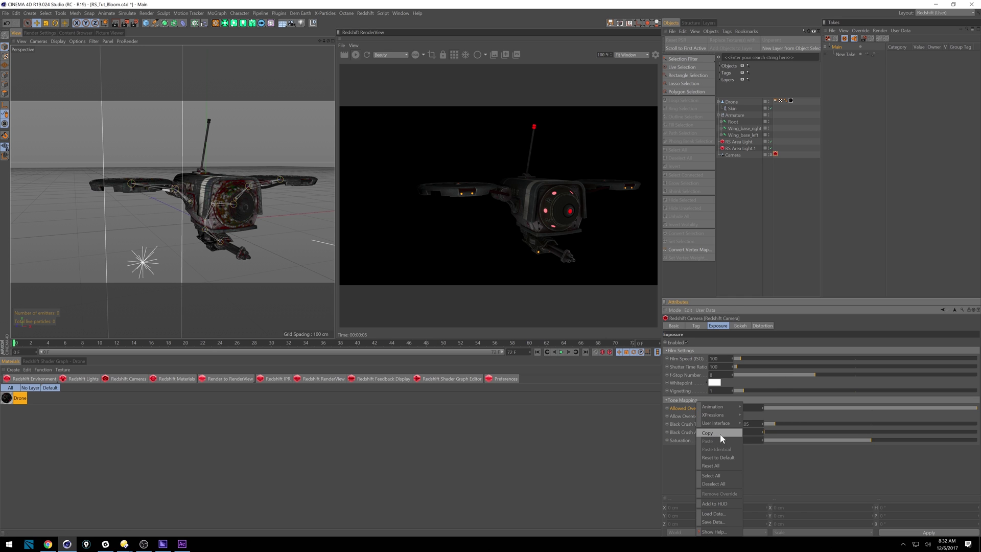
{"action": "left_click", "coordinate": [731, 458]}
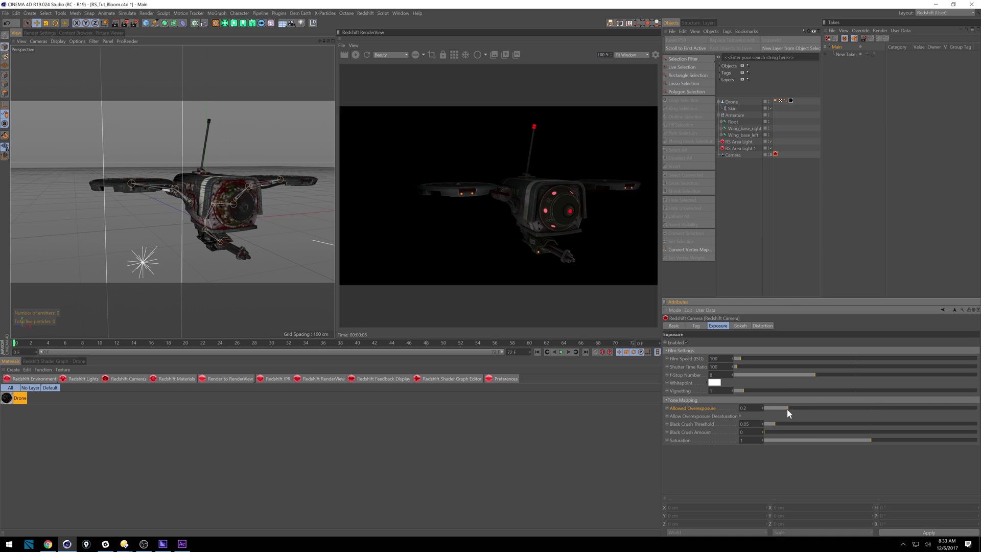
{"action": "left_click_drag", "start_coordinate": [786, 409], "coordinate": [786, 407]}
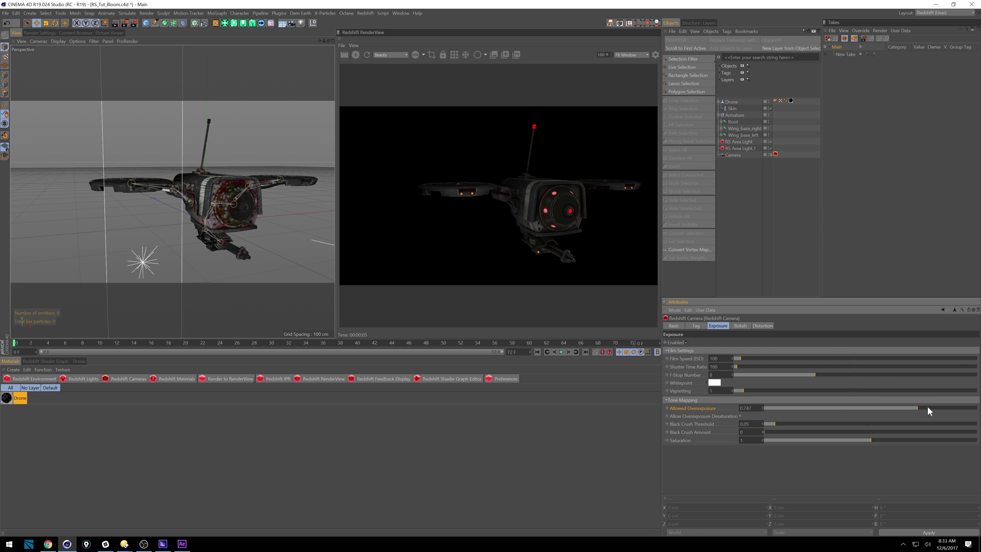
{"action": "left_click_drag", "start_coordinate": [927, 407], "coordinate": [976, 408]}
Step: Show the Redshift camera's Bokeh settings and select the Drone material
{"action": "left_click", "coordinate": [740, 326]}
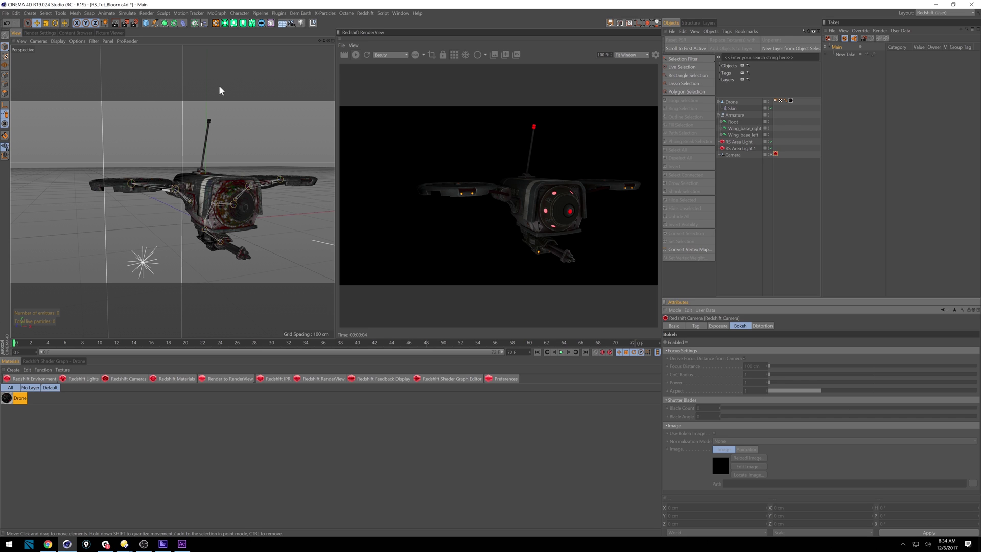
{"action": "left_click", "coordinate": [8, 400]}
Step: In the Drone shader graph, reconnect the Beacon texture's Out Color to RS Material's Emission Color
{"action": "left_click", "coordinate": [74, 360]}
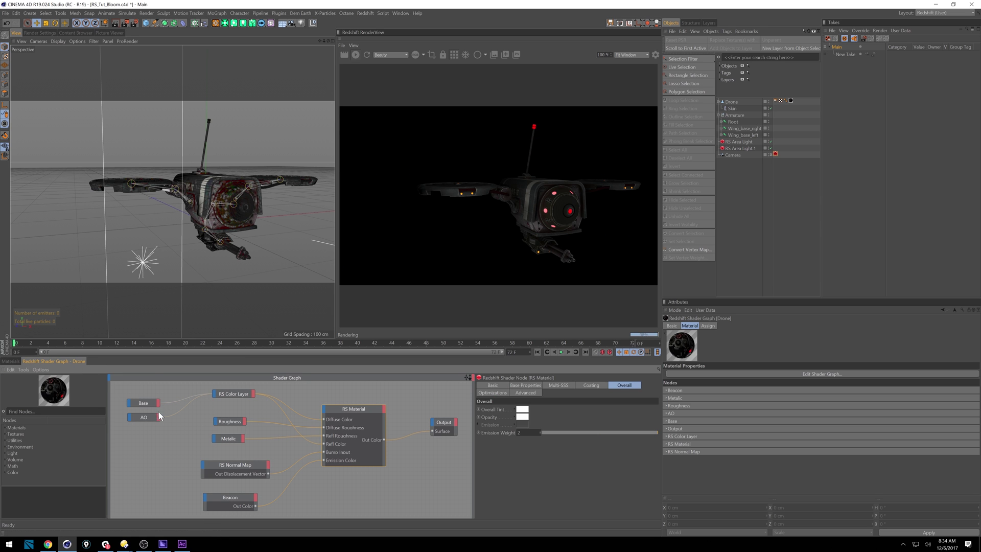
{"action": "left_click", "coordinate": [145, 400]}
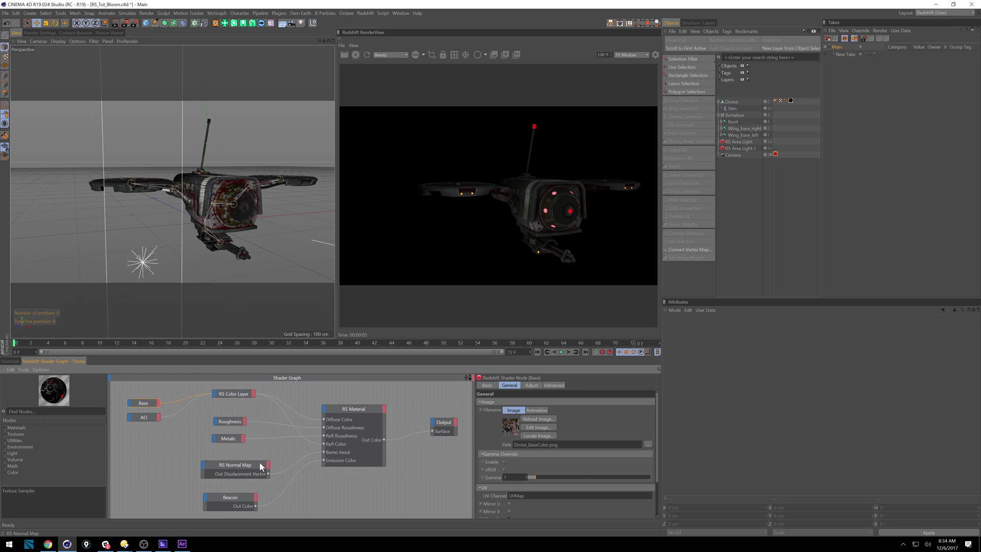
{"action": "left_click", "coordinate": [232, 502]}
{"action": "left_click_drag", "start_coordinate": [324, 461], "coordinate": [311, 461]}
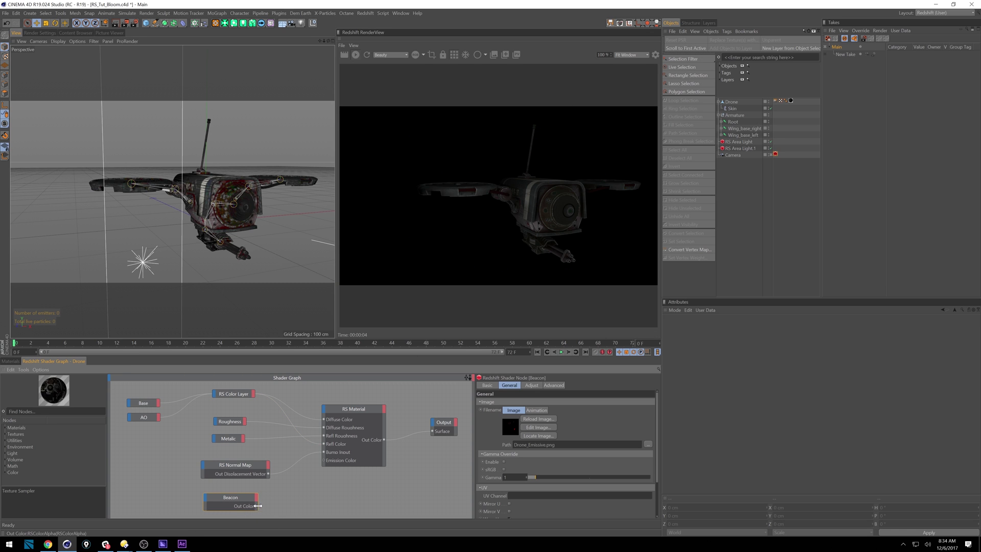
{"action": "left_click_drag", "start_coordinate": [324, 459], "coordinate": [324, 461]}
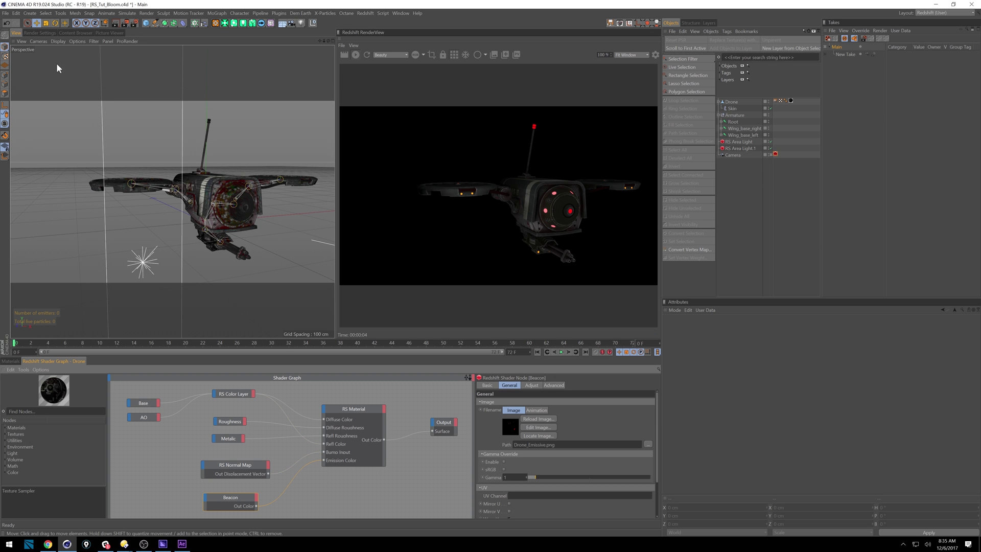
Step: Open the Redshift AOV tab and collapse the expanded AOV entries
{"action": "left_click", "coordinate": [46, 33]}
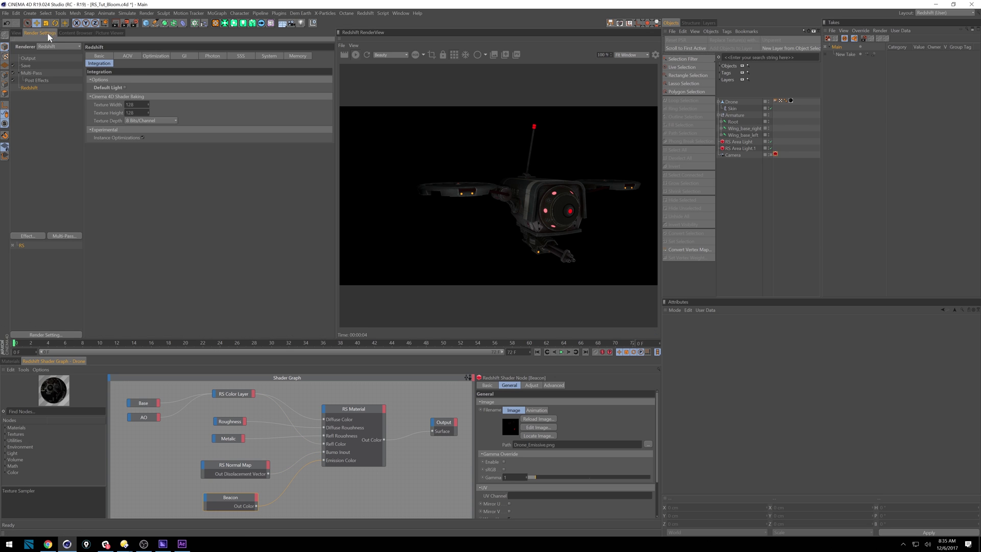
{"action": "left_click", "coordinate": [133, 55]}
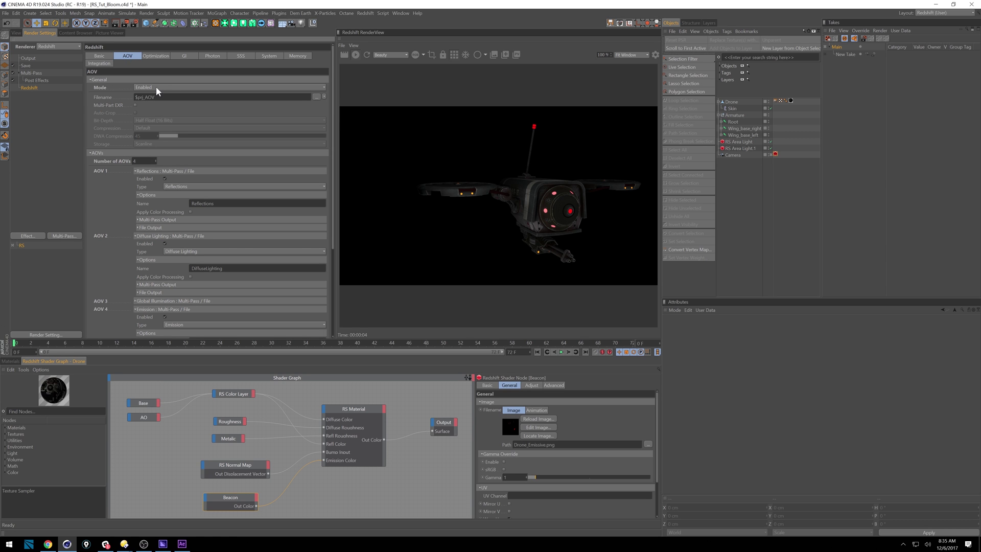
{"action": "left_click", "coordinate": [135, 171]}
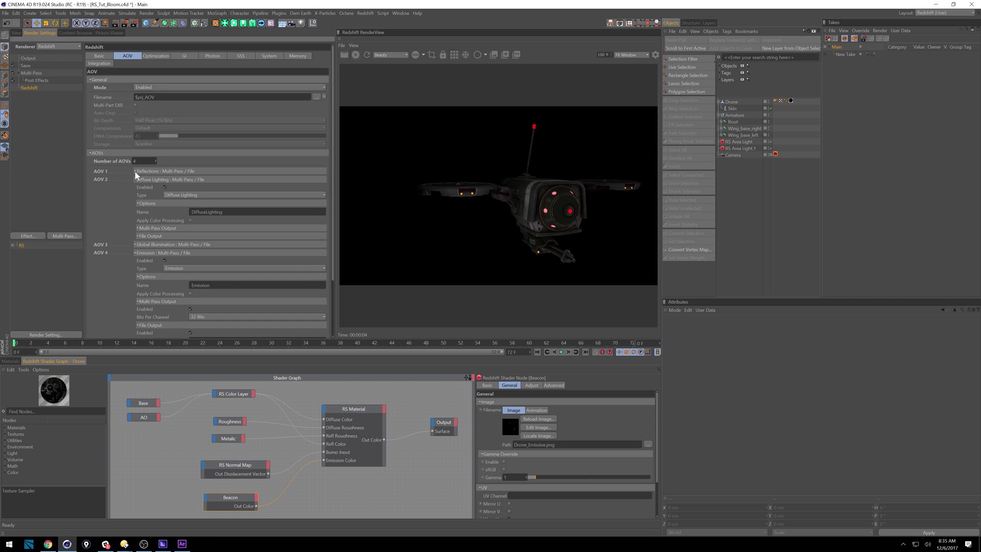
{"action": "left_click", "coordinate": [135, 180]}
{"action": "left_click", "coordinate": [135, 196]}
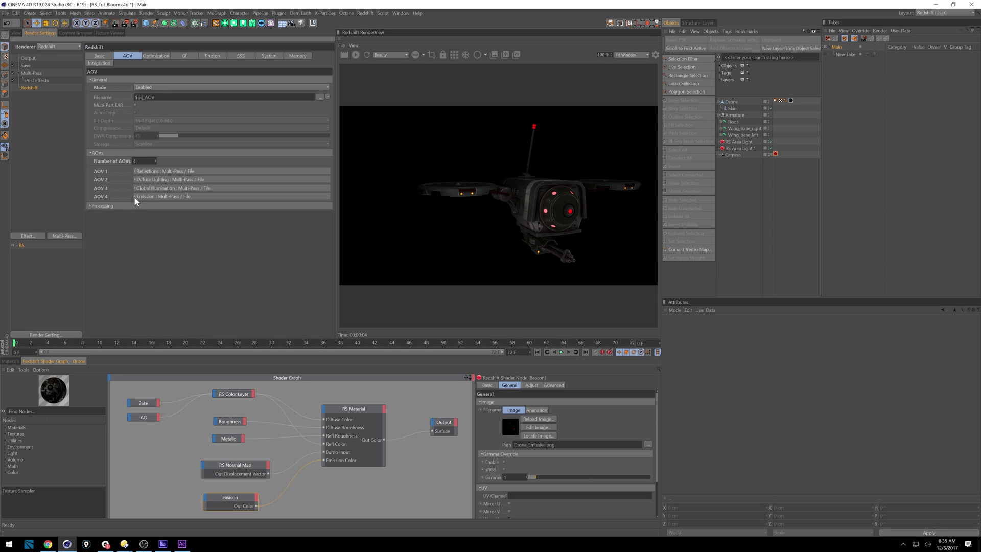
Step: Inspect the Reflections AOV's type, multi-pass and file output options, then collapse it
{"action": "left_click", "coordinate": [136, 171]}
{"action": "left_click", "coordinate": [194, 187]}
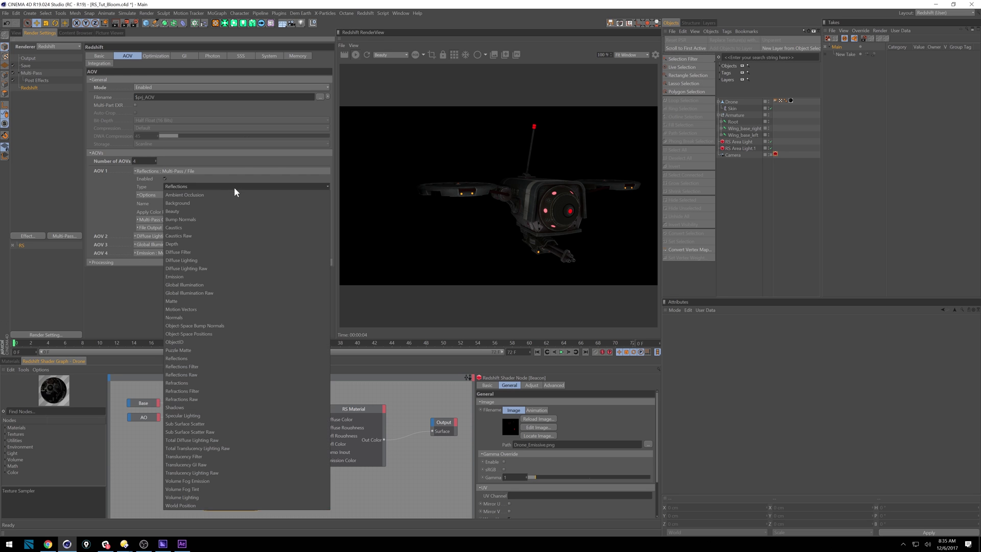
{"action": "key", "text": "Escape"}
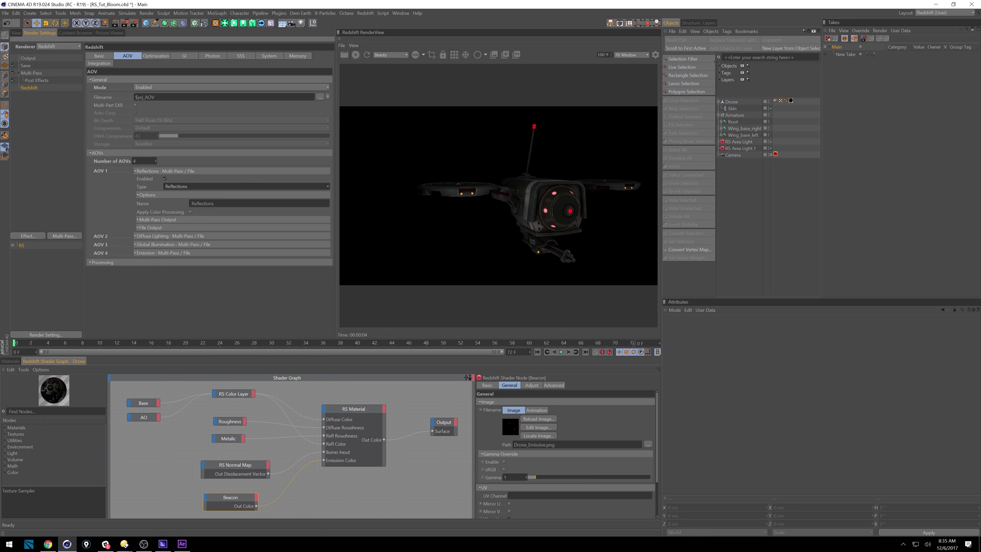
{"action": "left_click", "coordinate": [138, 220]}
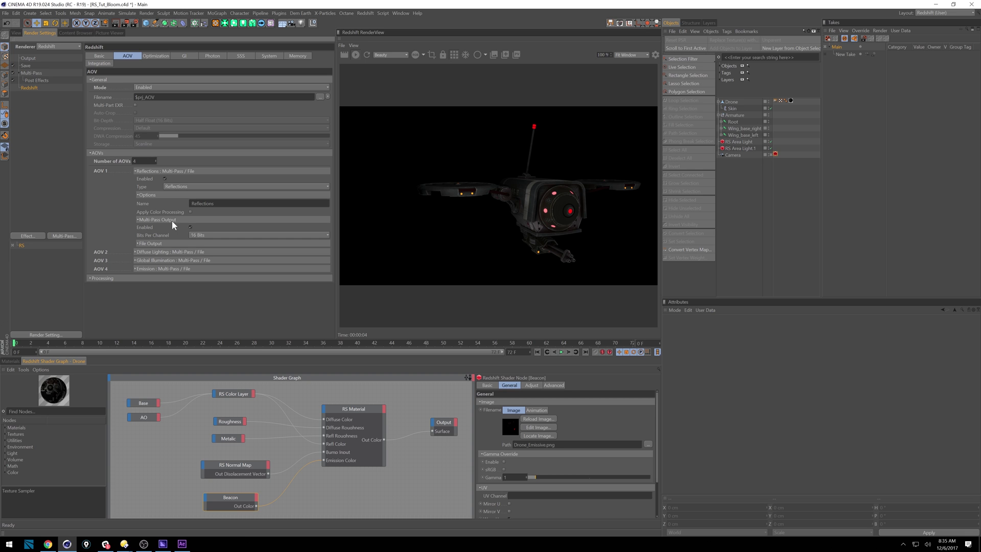
{"action": "left_click", "coordinate": [139, 243]}
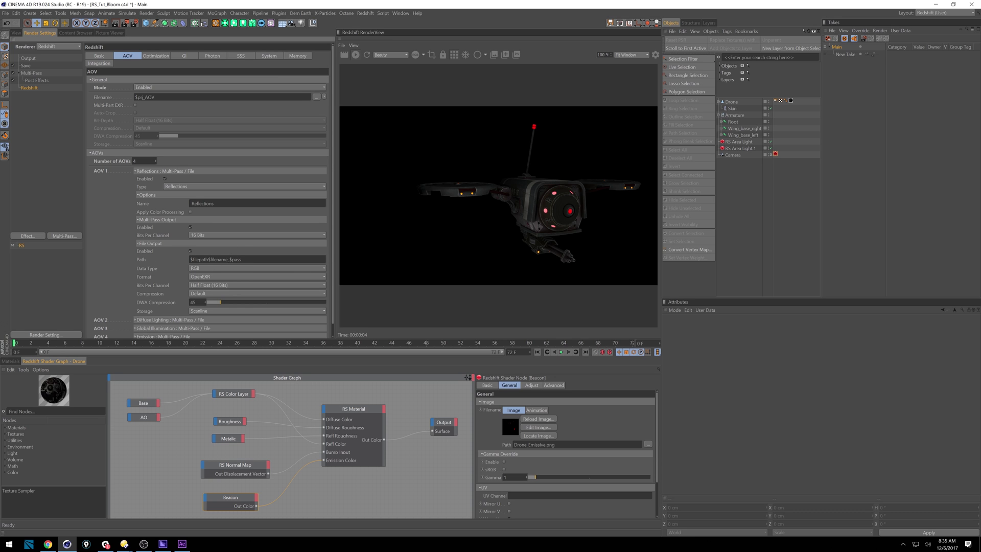
{"action": "left_click", "coordinate": [138, 245]}
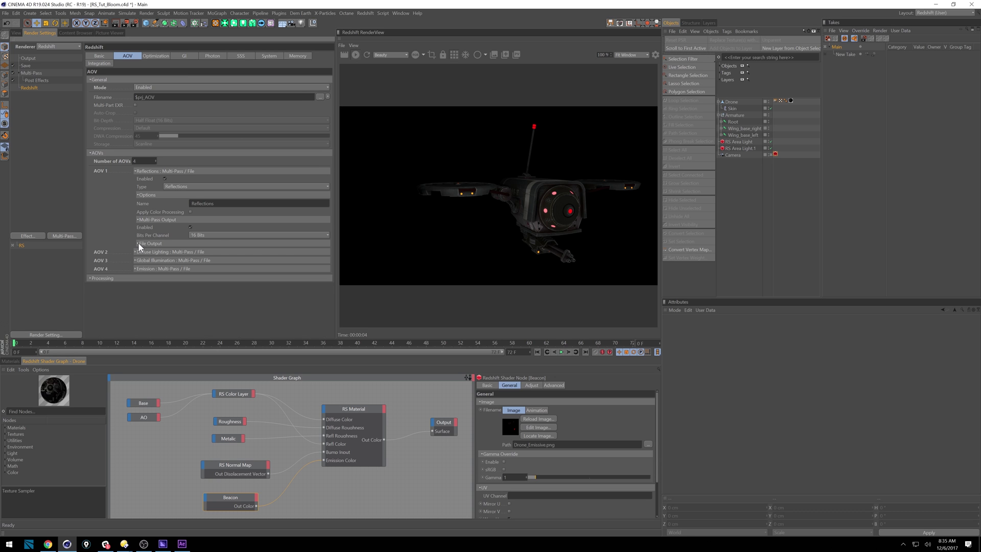
{"action": "left_click", "coordinate": [137, 171]}
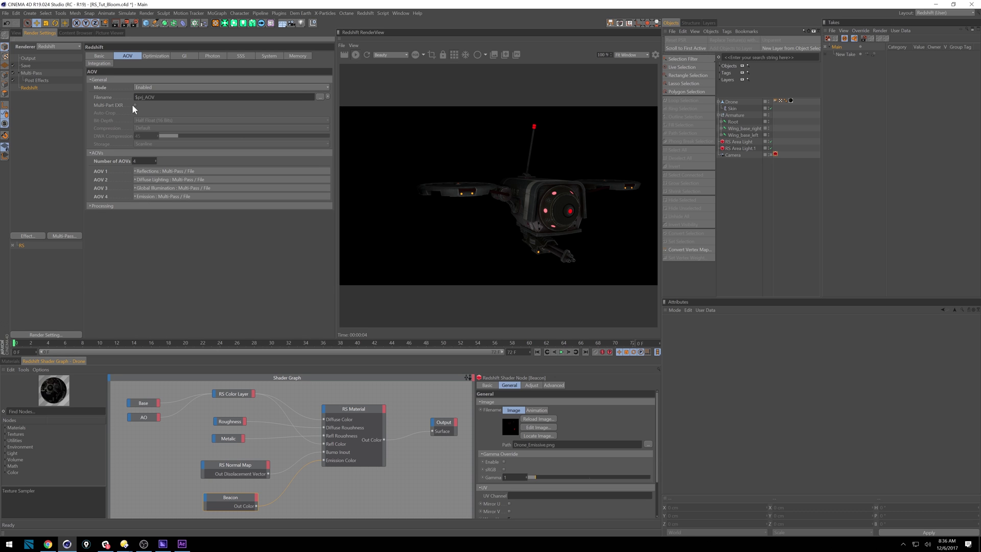
Step: Check the Multi-Pass, Post Effects and Save pages, then return to the drone's perspective view
{"action": "left_click", "coordinate": [32, 73]}
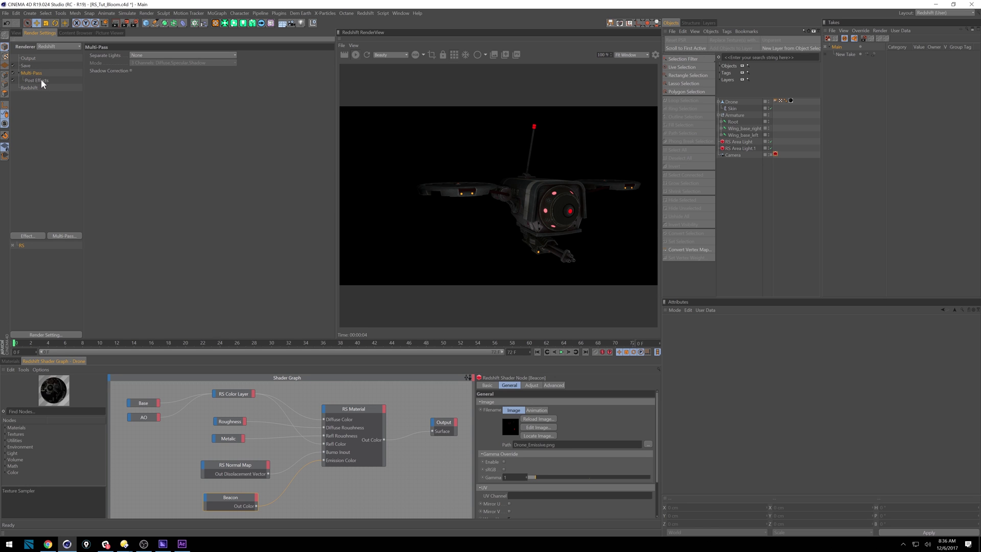
{"action": "left_click", "coordinate": [41, 80]}
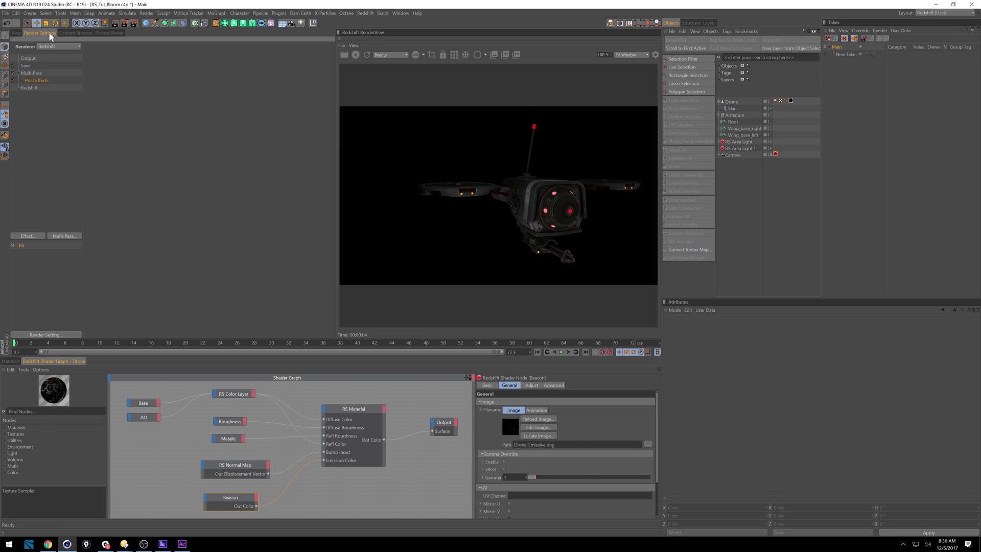
{"action": "left_click", "coordinate": [27, 66]}
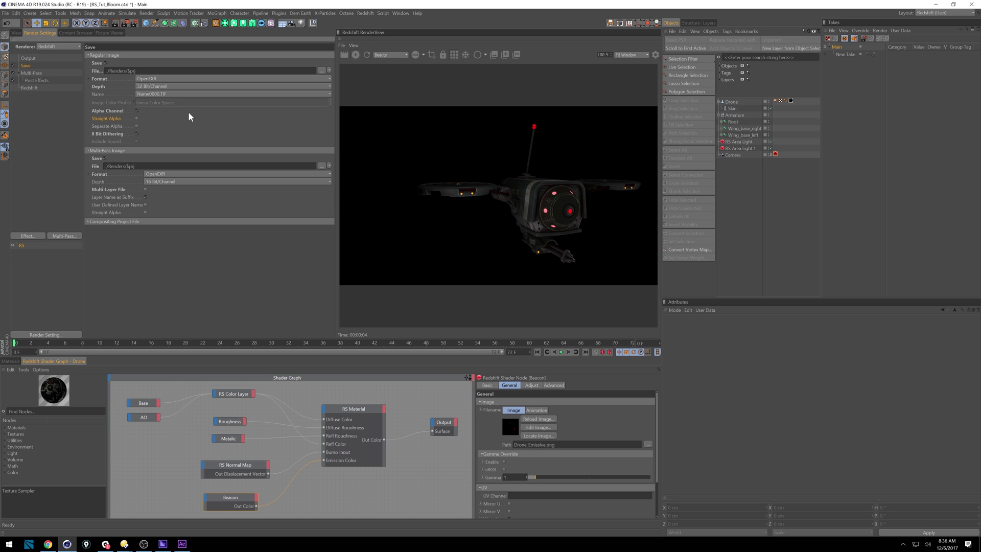
{"action": "left_click", "coordinate": [17, 33]}
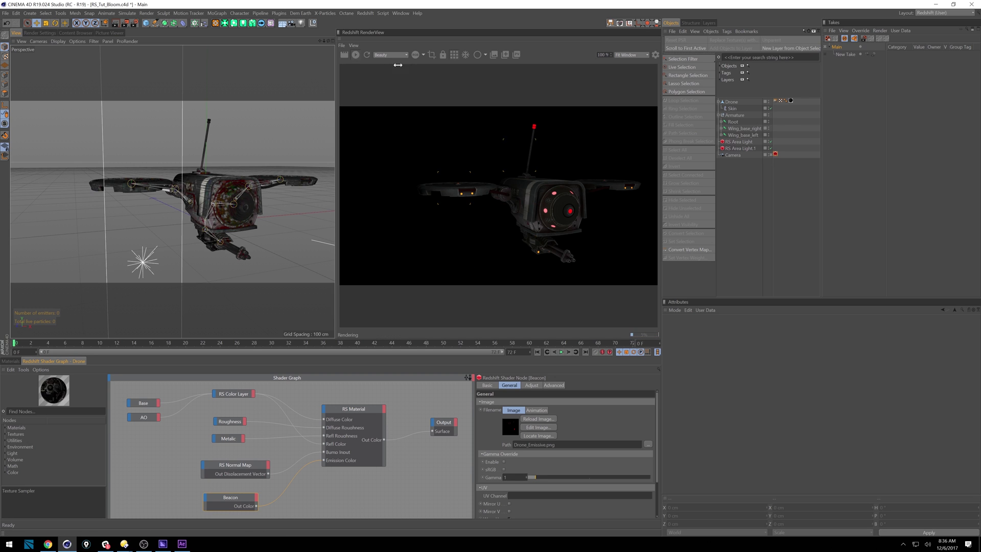
Step: View the DiffuseLighting, Emission, GI and Reflections passes, back to Beauty, then switch to After Effects
{"action": "left_click", "coordinate": [403, 54]}
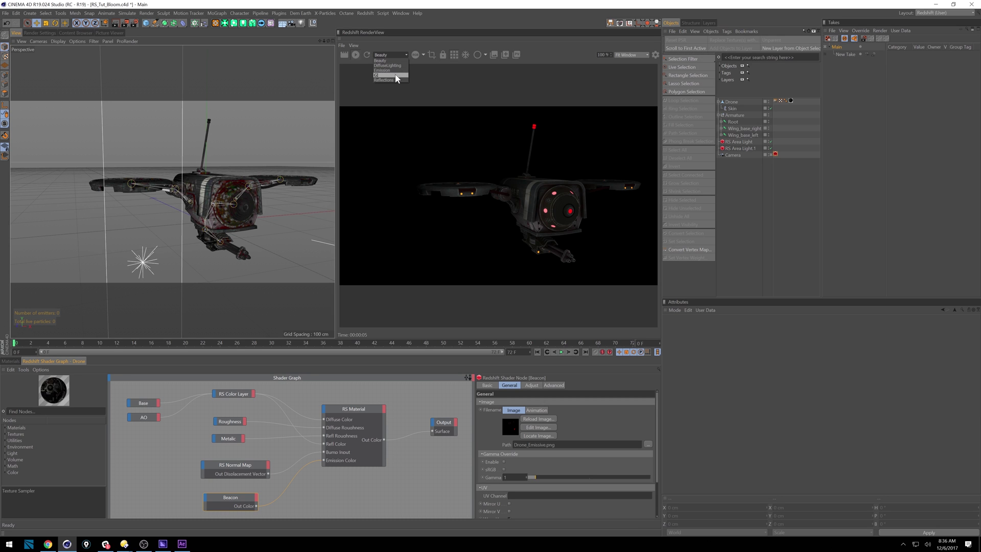
{"action": "left_click", "coordinate": [391, 66]}
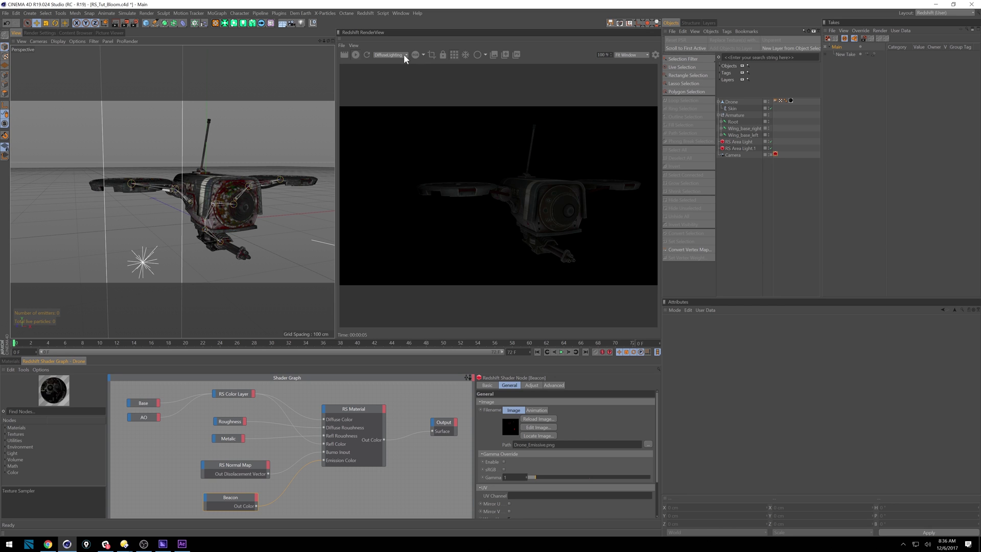
{"action": "left_click", "coordinate": [389, 55]}
{"action": "left_click", "coordinate": [394, 71]}
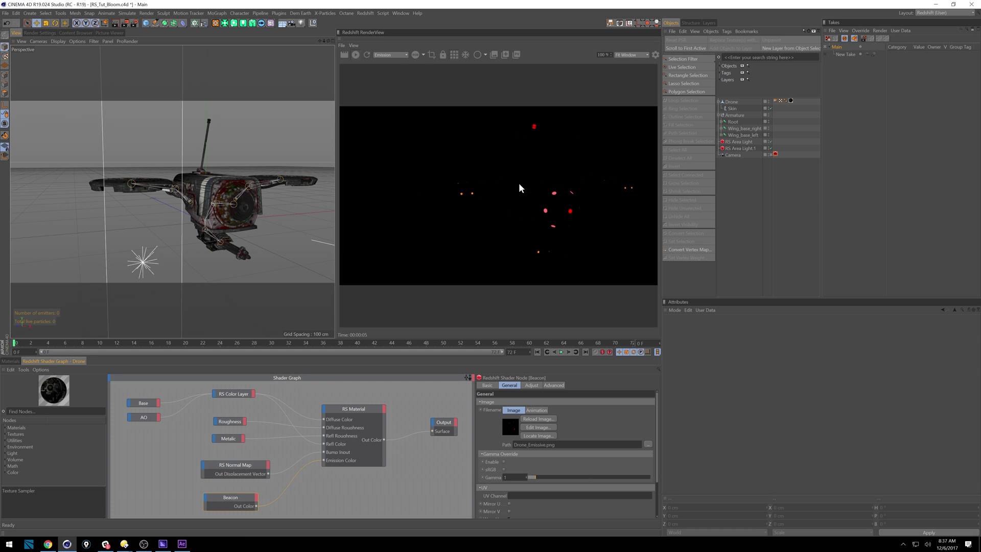
{"action": "left_click", "coordinate": [389, 54]}
{"action": "left_click", "coordinate": [396, 75]}
{"action": "left_click", "coordinate": [390, 81]}
{"action": "left_click", "coordinate": [395, 60]}
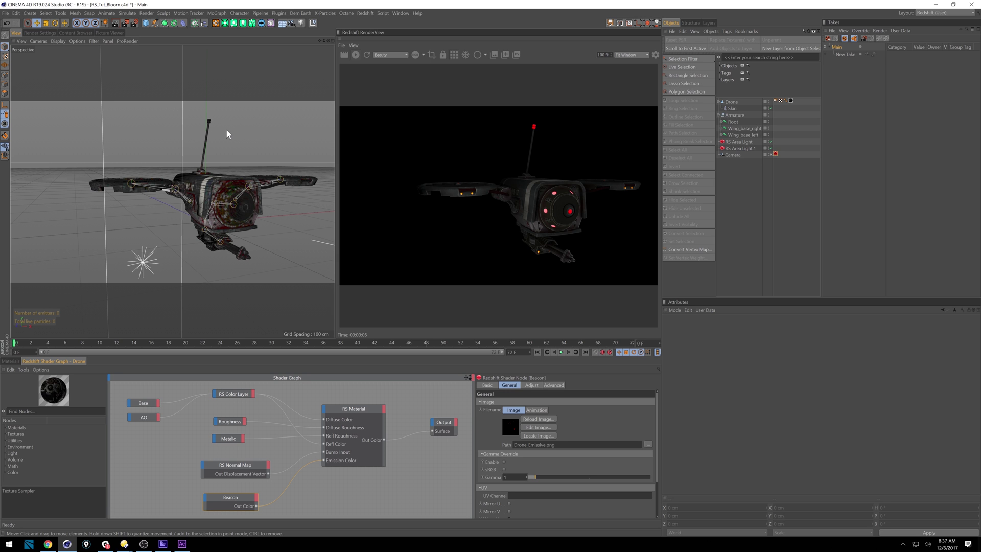
{"action": "key", "text": "alt+Tab"}
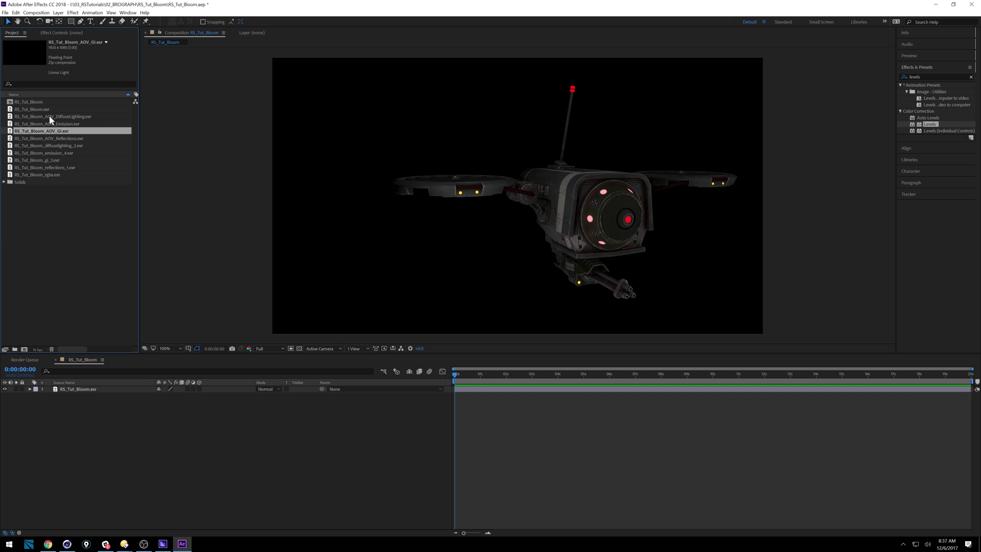
{"action": "left_click", "coordinate": [35, 109]}
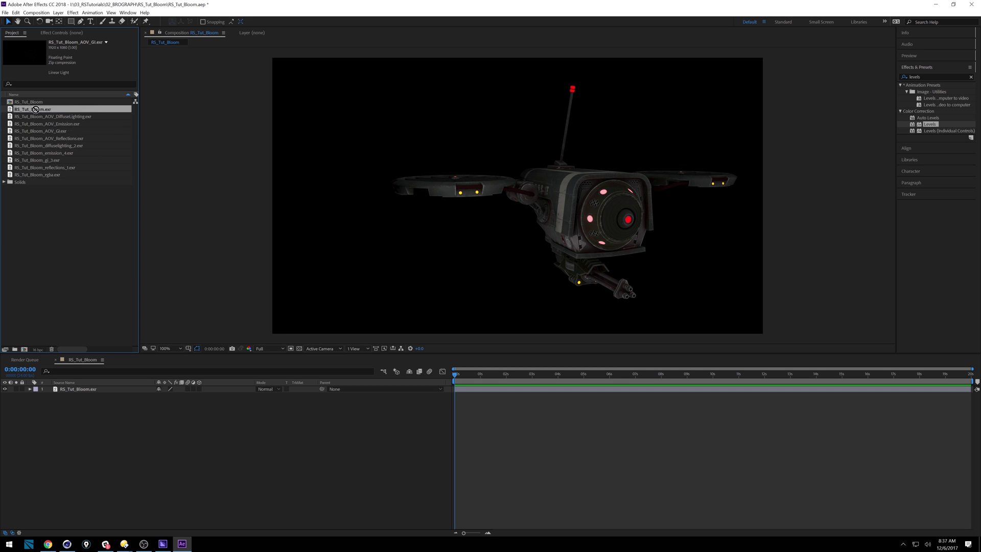
{"action": "left_click", "coordinate": [65, 116]}
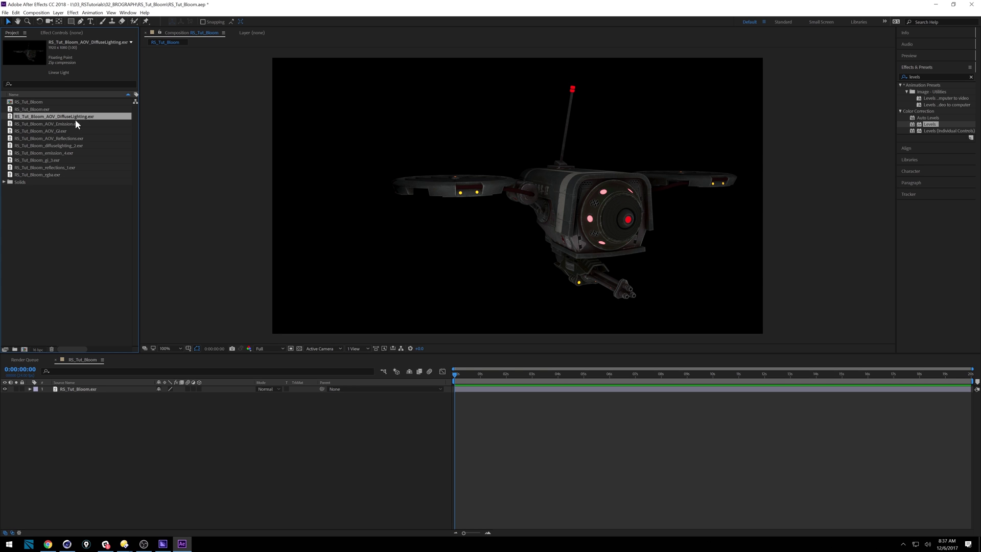
{"action": "left_click", "coordinate": [48, 124]}
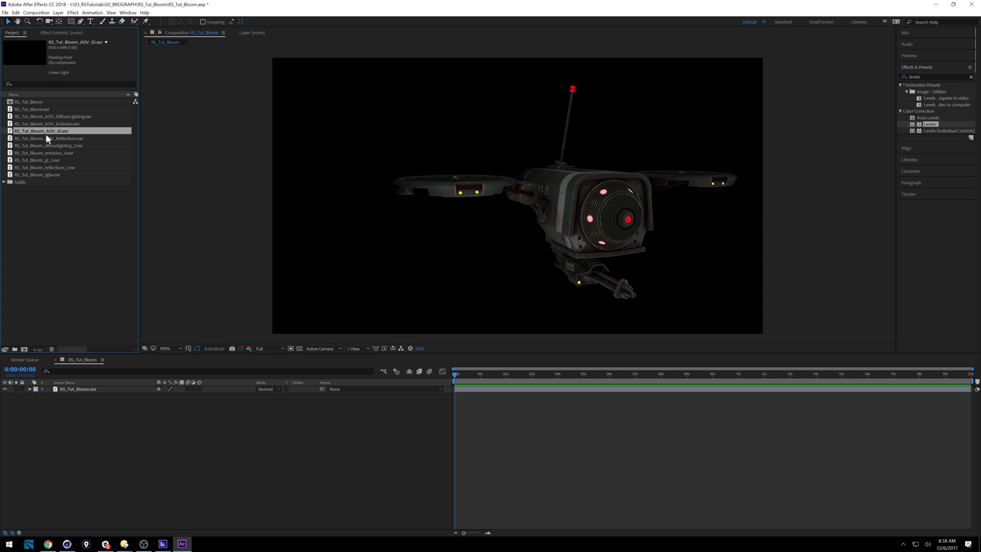
{"action": "left_click", "coordinate": [56, 139]}
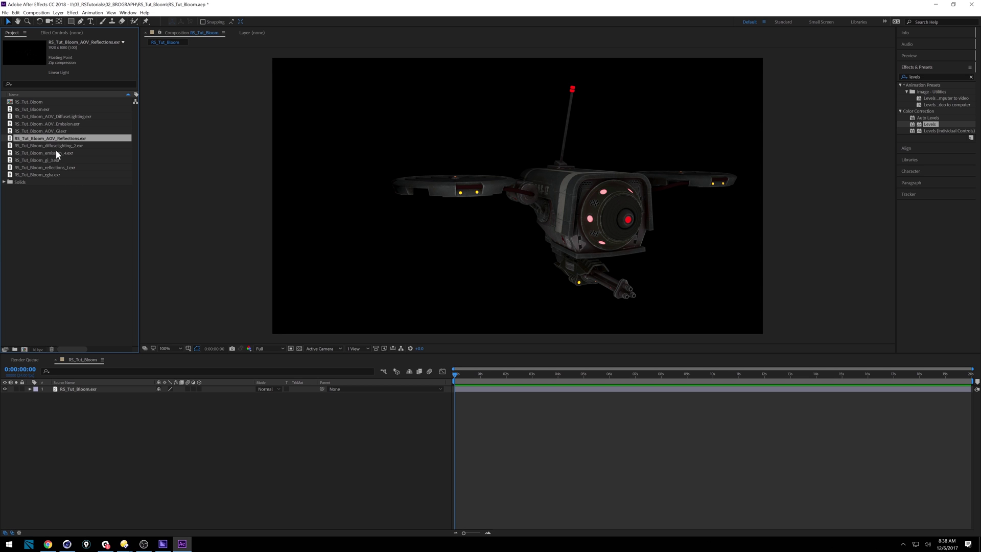
{"action": "left_click", "coordinate": [42, 174]}
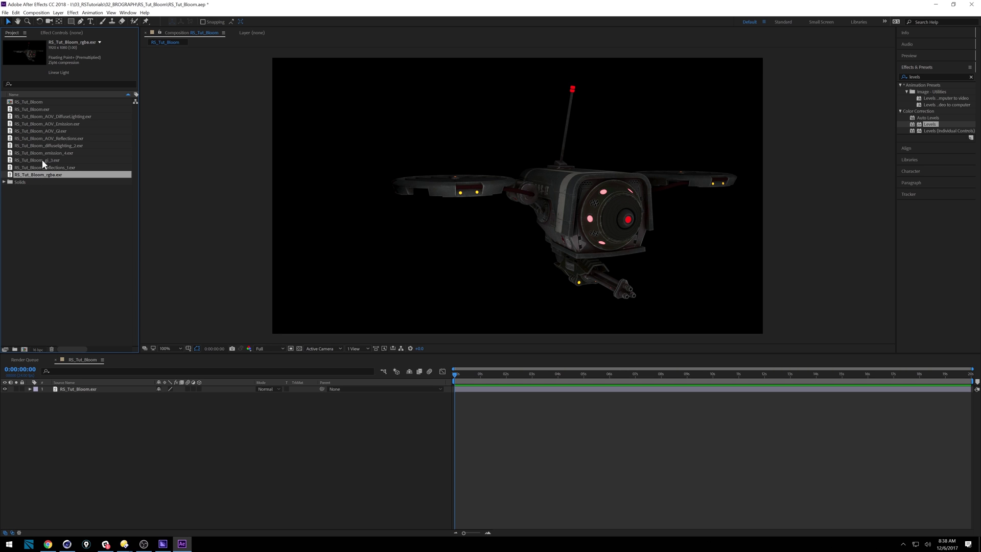
{"action": "left_click", "coordinate": [35, 109]}
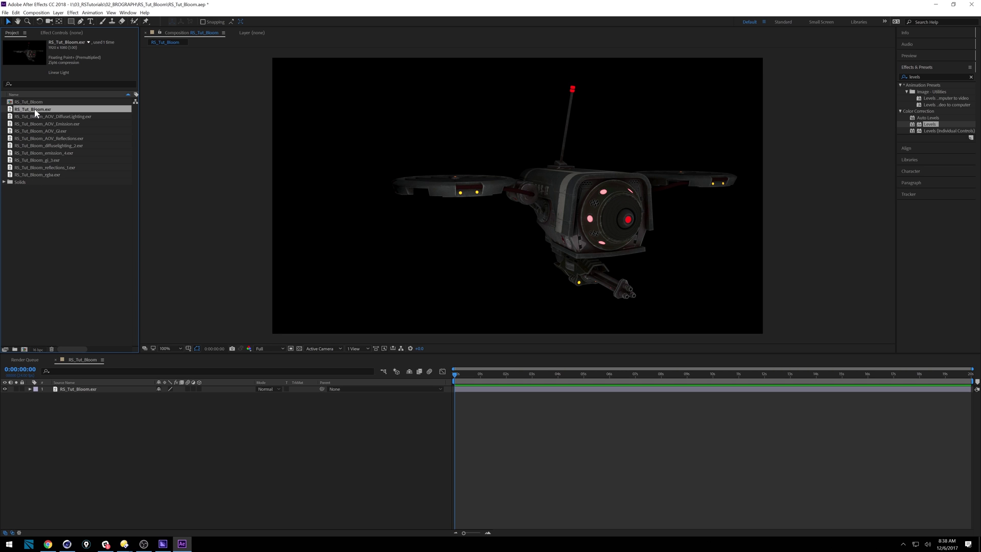
{"action": "left_click", "coordinate": [42, 175]}
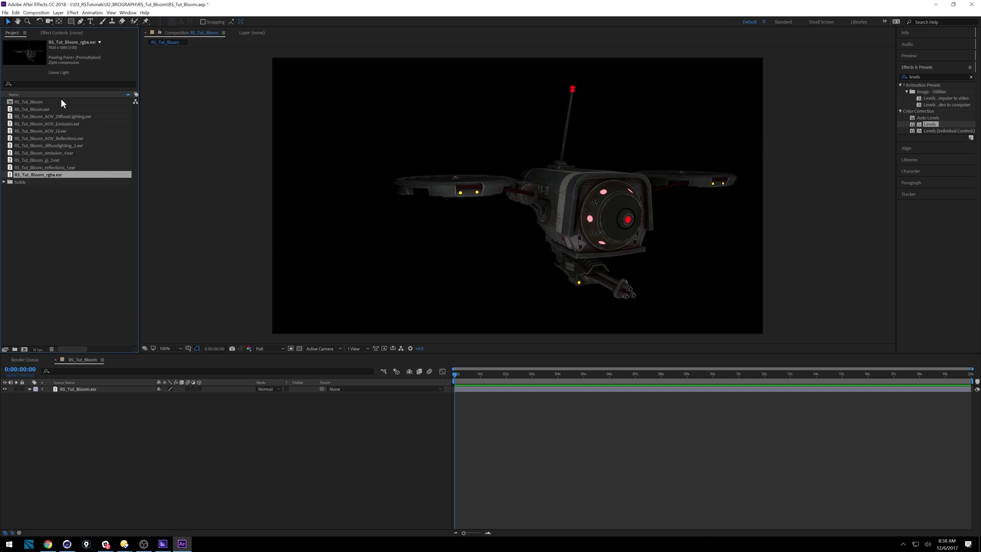
{"action": "left_click", "coordinate": [32, 108]}
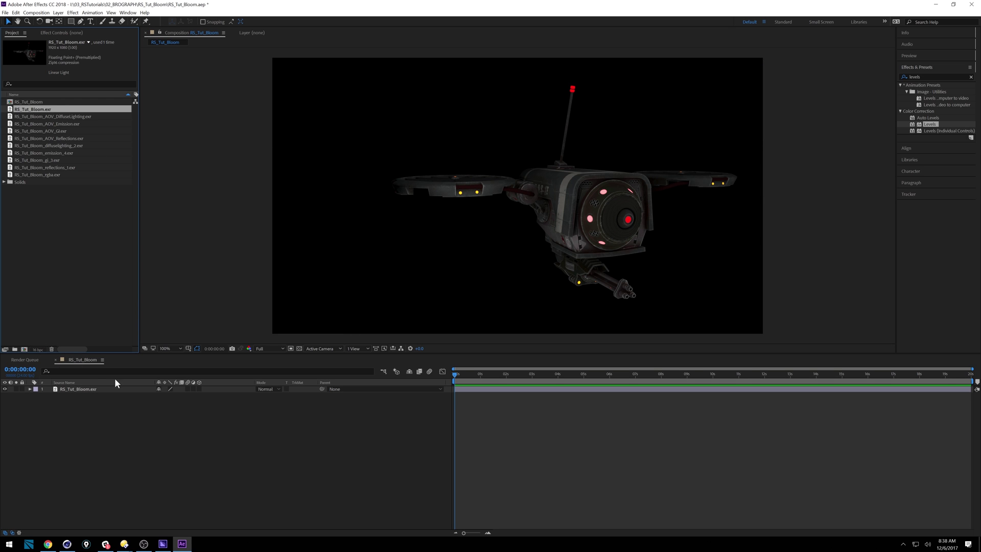
{"action": "left_click", "coordinate": [97, 388]}
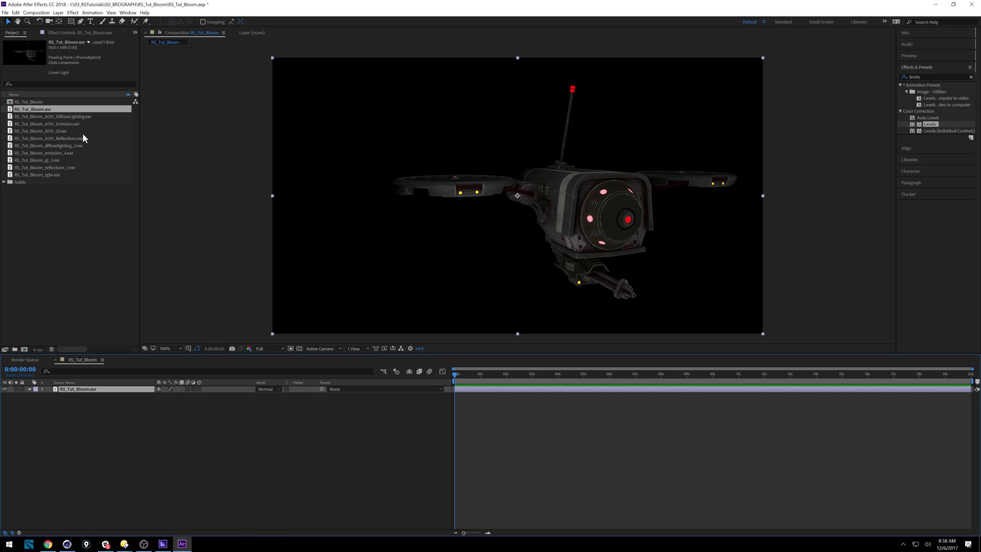
Step: Add the DiffuseLighting pass above RS_Tut_Bloom.exr, compare layer visibility, then add the Reflections pass on top
{"action": "left_click", "coordinate": [81, 117]}
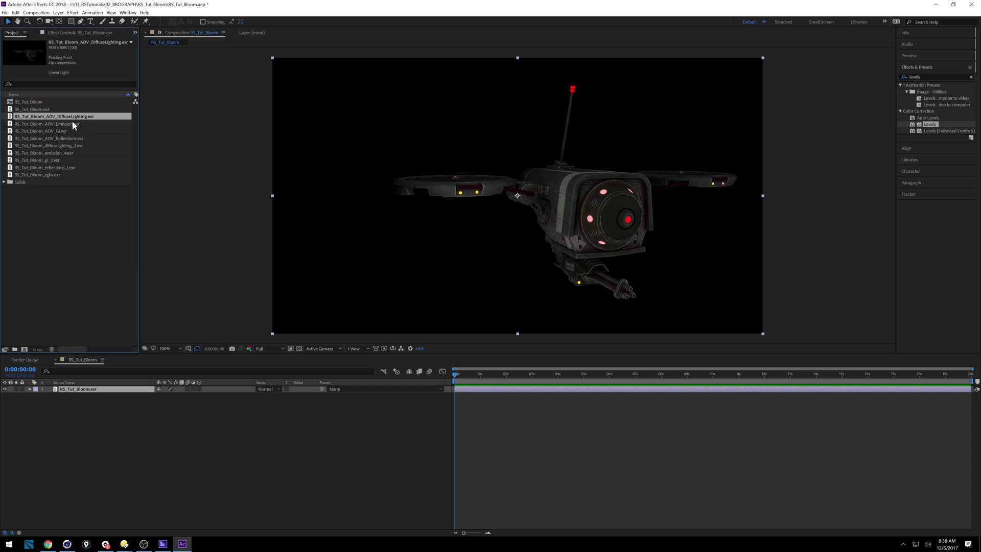
{"action": "left_click_drag", "start_coordinate": [50, 116], "coordinate": [97, 393]}
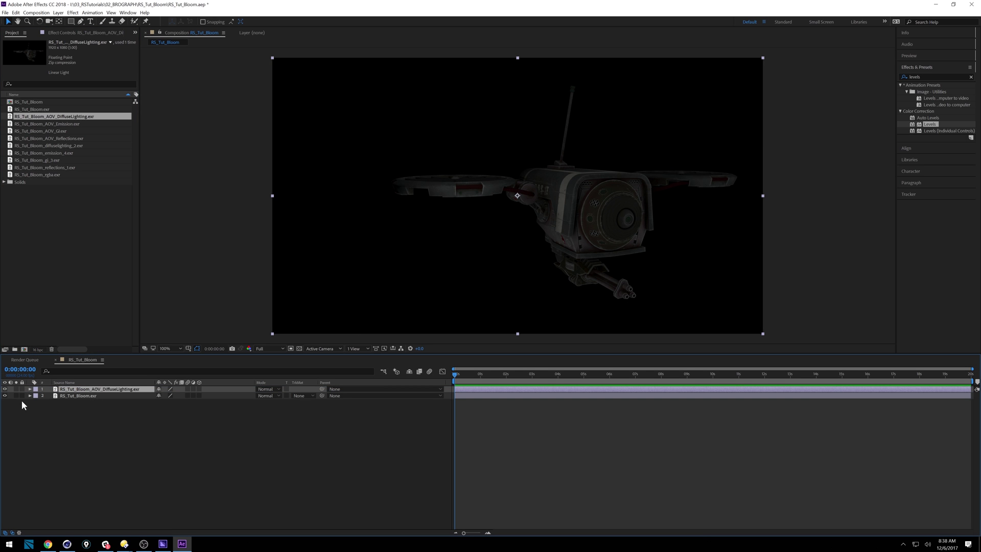
{"action": "left_click", "coordinate": [5, 396]}
{"action": "left_click", "coordinate": [5, 396]}
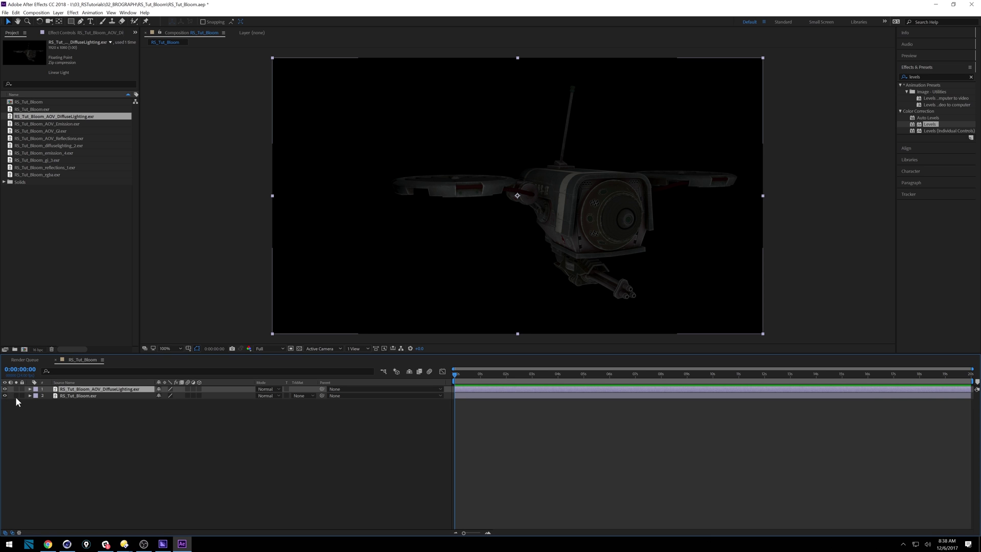
{"action": "left_click", "coordinate": [16, 397]}
{"action": "left_click", "coordinate": [16, 396]}
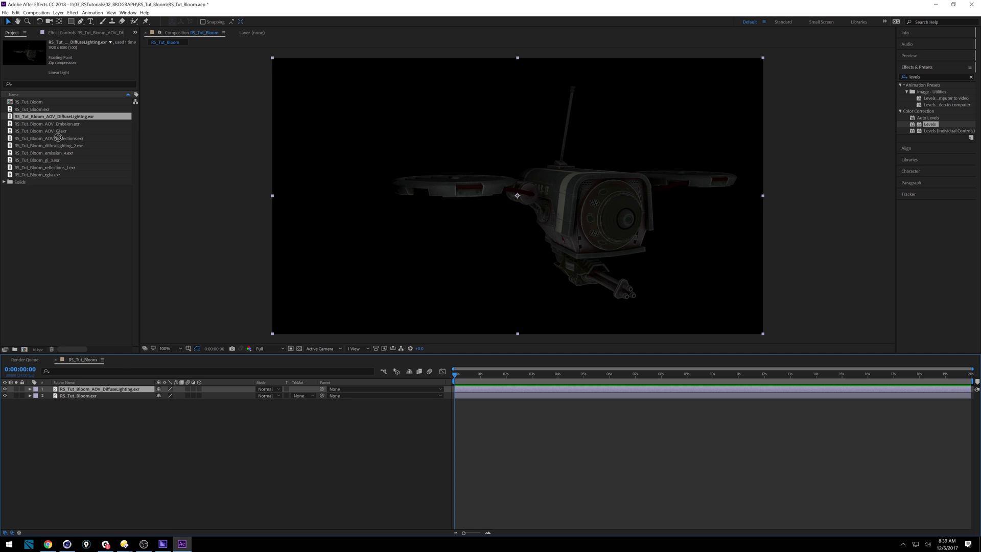
{"action": "left_click_drag", "start_coordinate": [58, 138], "coordinate": [90, 393]}
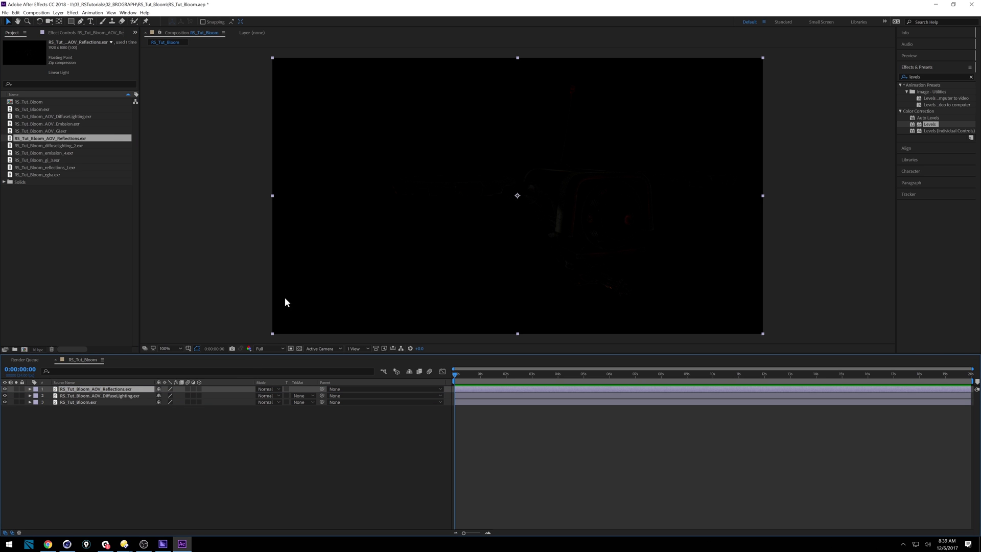
Step: Set the Reflections layer to Add mode and solo-check the beauty and diffuse lighting layers
{"action": "left_click", "coordinate": [271, 389]}
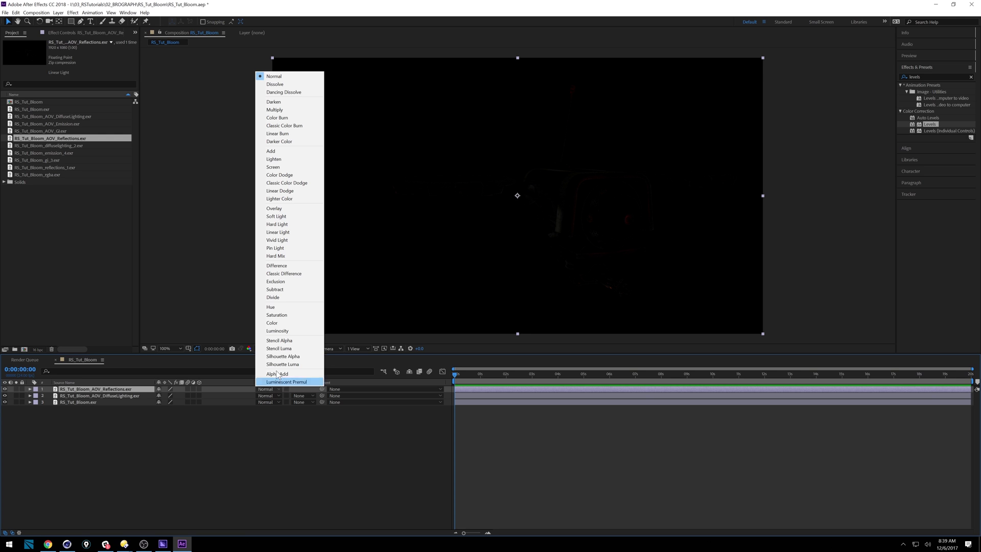
{"action": "left_click", "coordinate": [289, 151]}
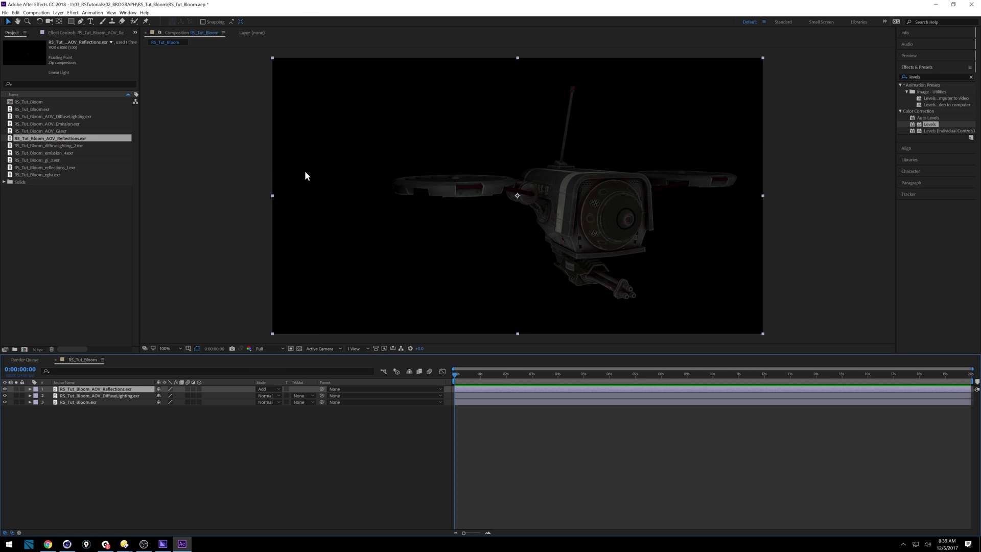
{"action": "left_click", "coordinate": [16, 402]}
{"action": "left_click", "coordinate": [18, 402]}
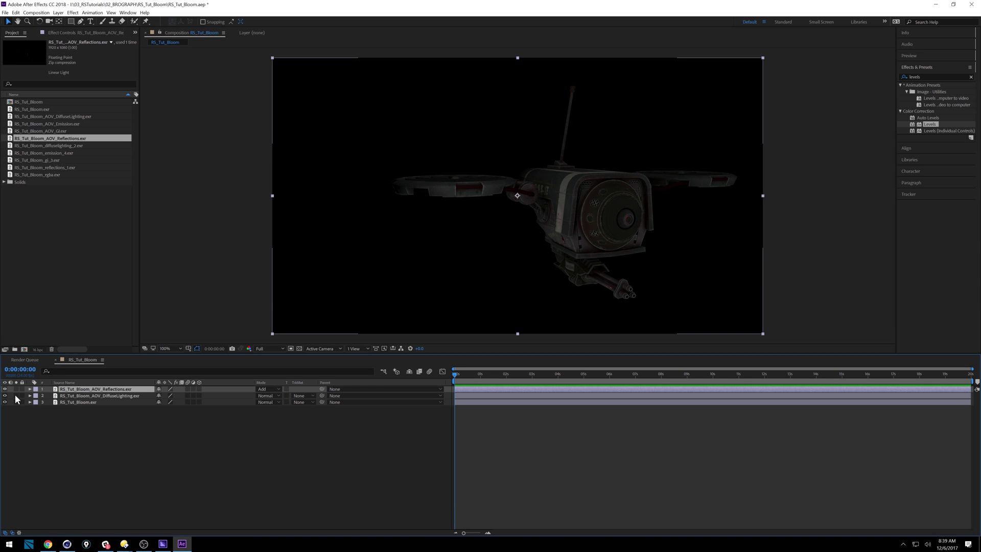
{"action": "left_click", "coordinate": [17, 395]}
{"action": "left_click", "coordinate": [16, 395]}
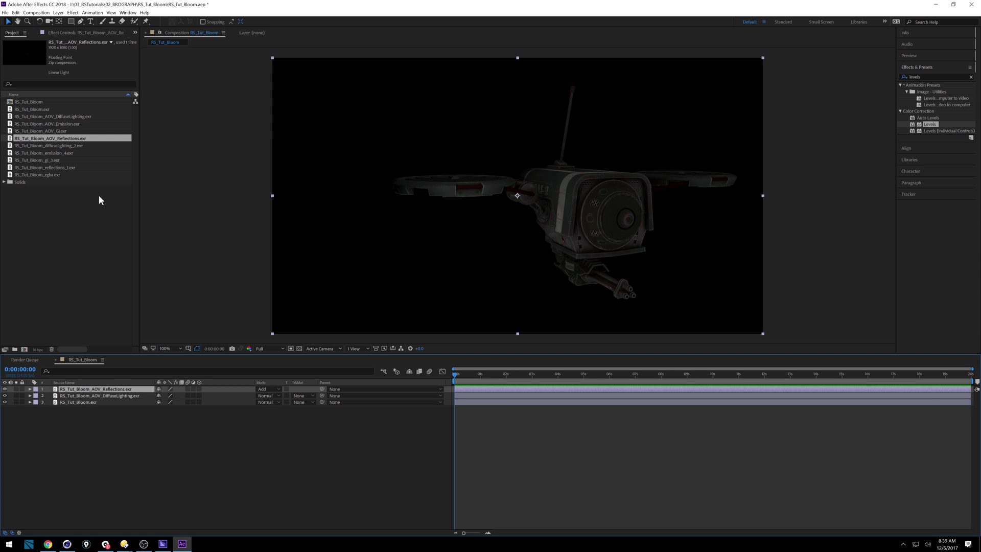
{"action": "left_click", "coordinate": [51, 131]}
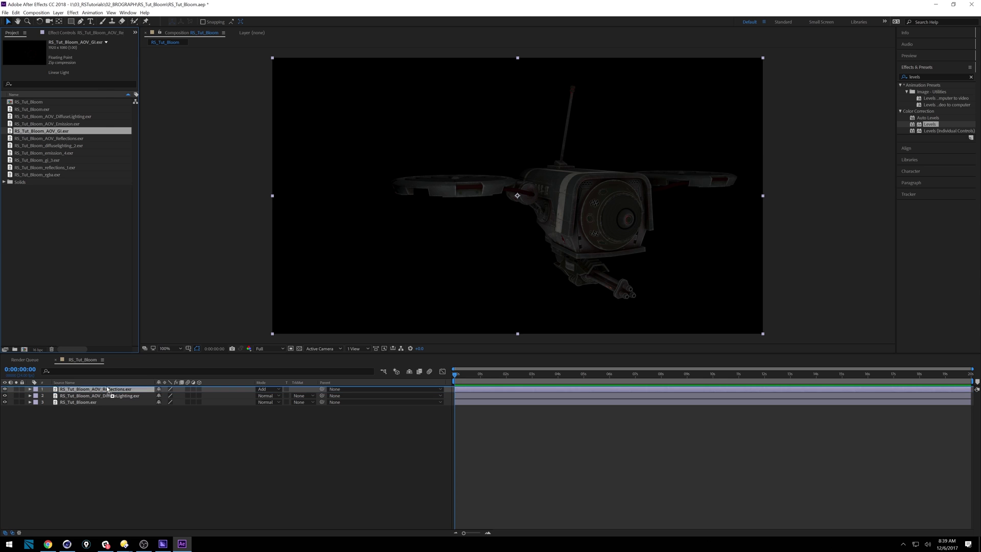
Step: Add the GI pass as the top layer in Add mode, then drop in the Emission pass
{"action": "left_click_drag", "start_coordinate": [109, 390], "coordinate": [109, 389]}
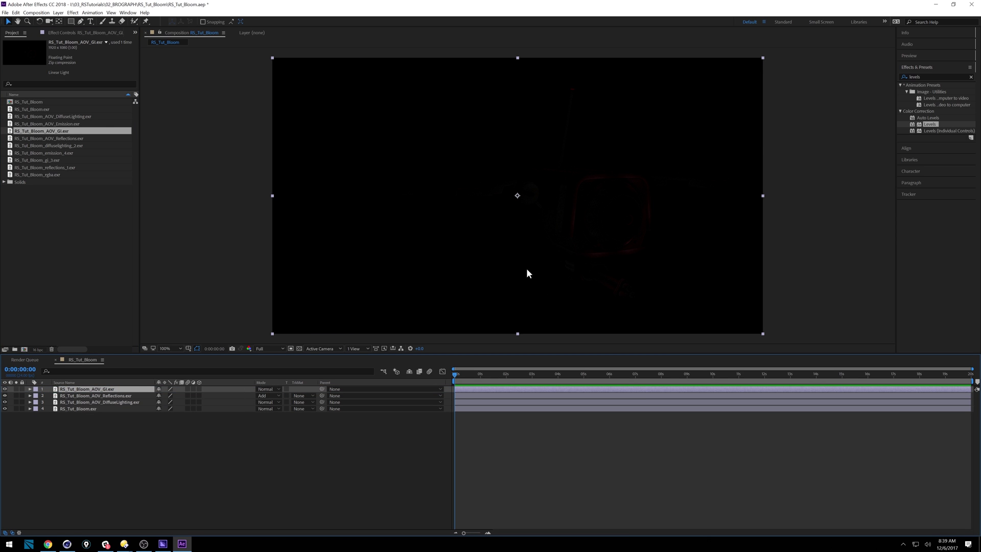
{"action": "left_click", "coordinate": [275, 388]}
{"action": "left_click", "coordinate": [302, 152]}
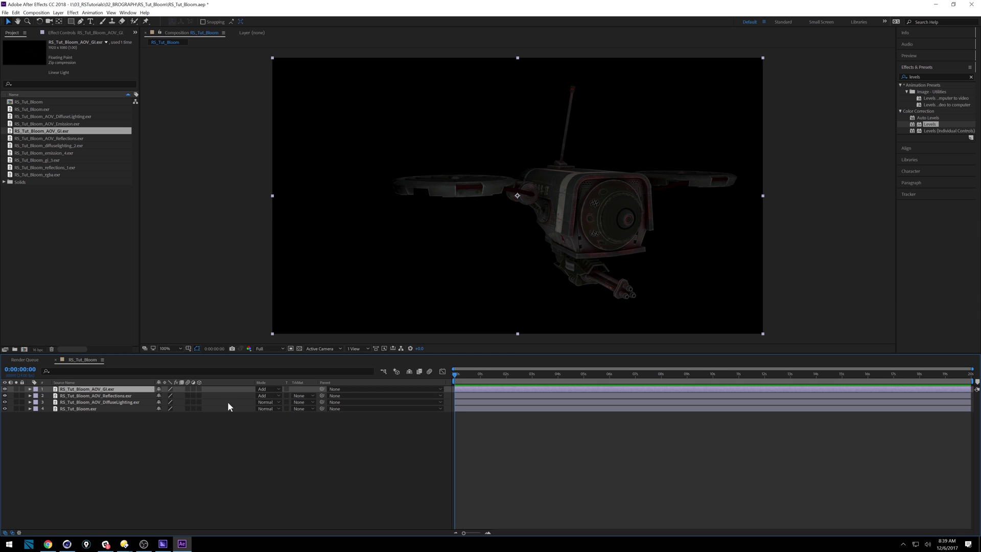
{"action": "left_click_drag", "start_coordinate": [61, 125], "coordinate": [110, 392]}
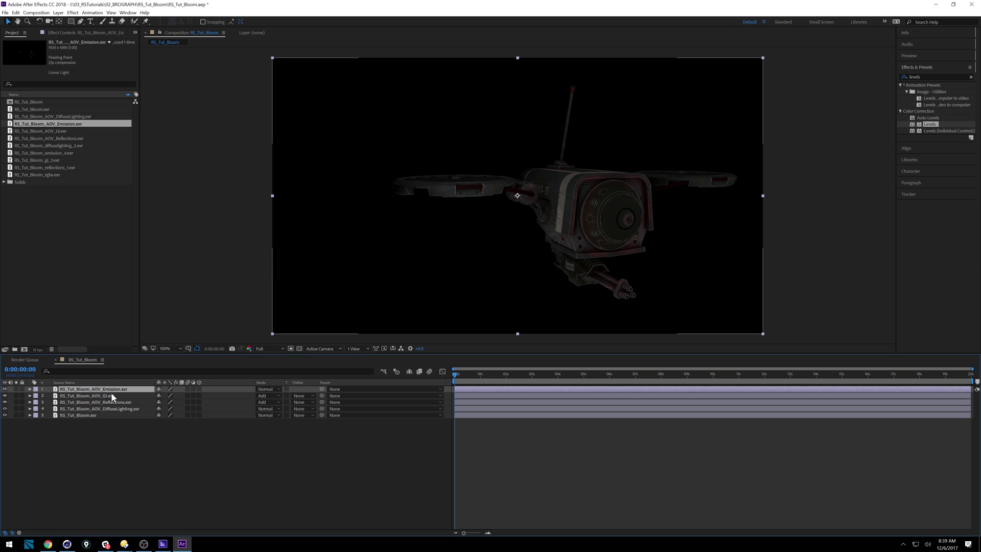
Step: Set the Emission layer to Add; try Screen and Pin Light on GI before setting it to Add
{"action": "left_click", "coordinate": [271, 389]}
{"action": "left_click", "coordinate": [308, 151]}
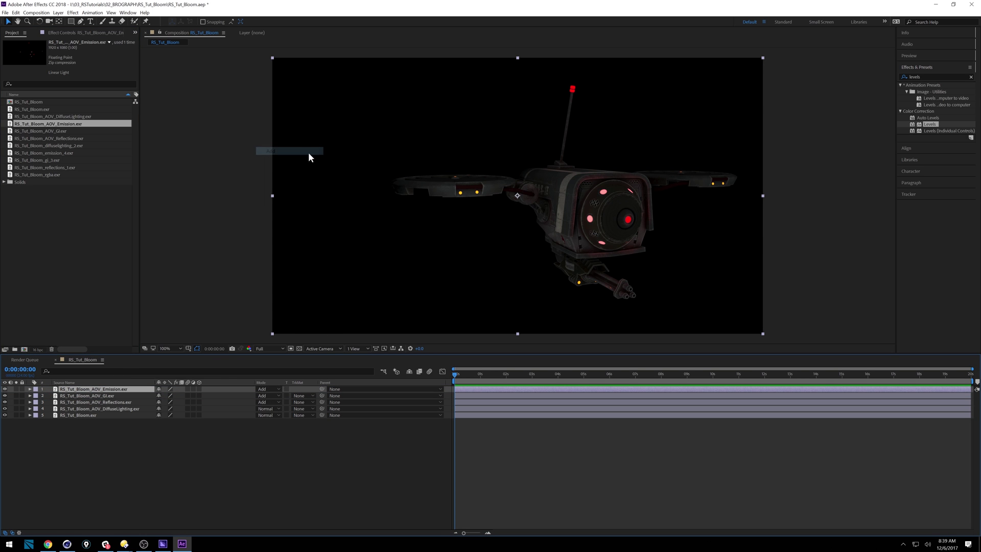
{"action": "left_click", "coordinate": [275, 396]}
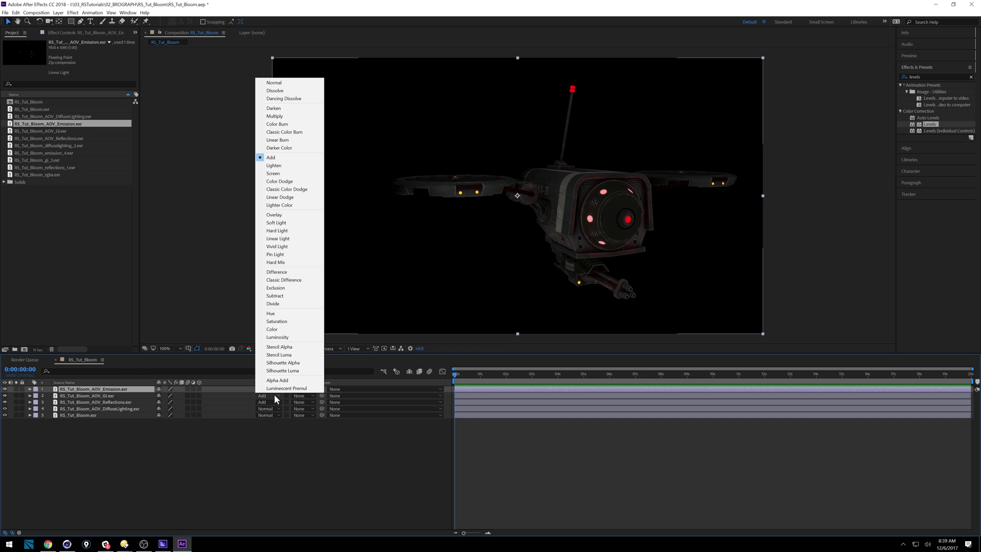
{"action": "left_click", "coordinate": [286, 173]}
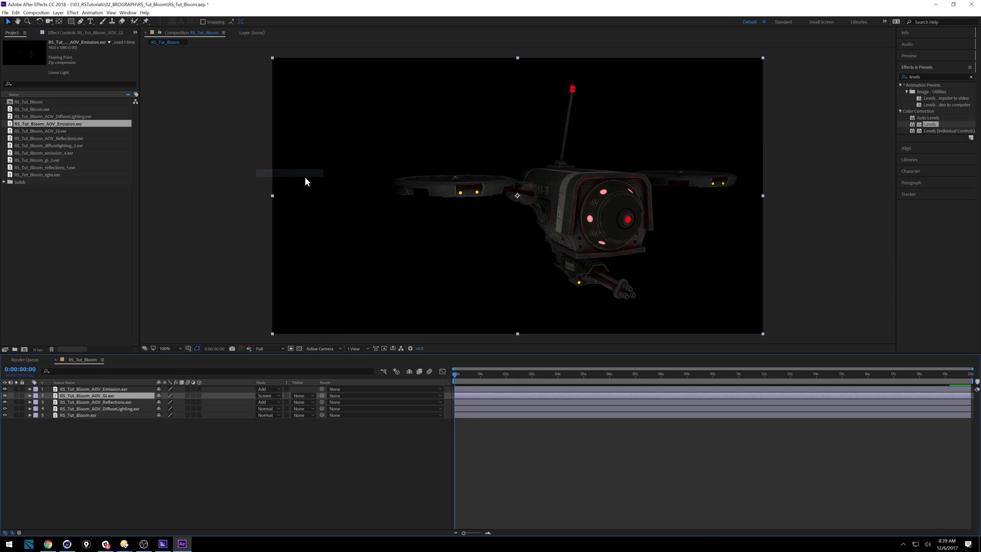
{"action": "left_click", "coordinate": [270, 396]}
{"action": "left_click", "coordinate": [284, 255]}
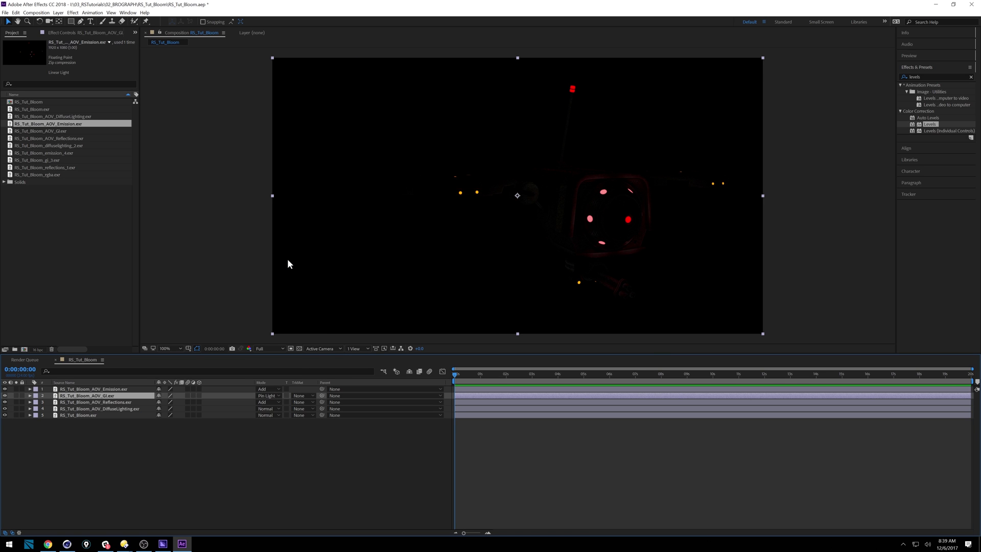
{"action": "left_click", "coordinate": [267, 395]}
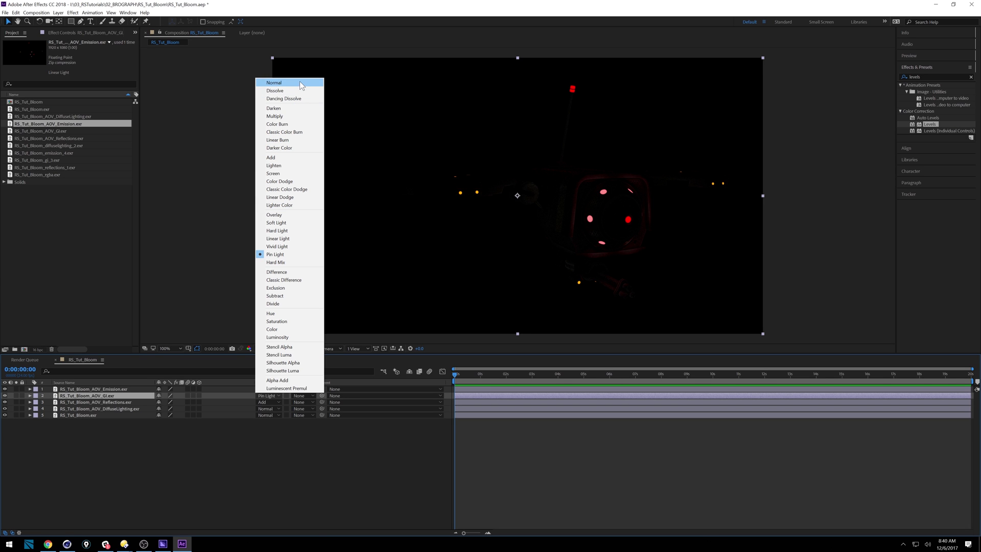
{"action": "left_click", "coordinate": [281, 158]}
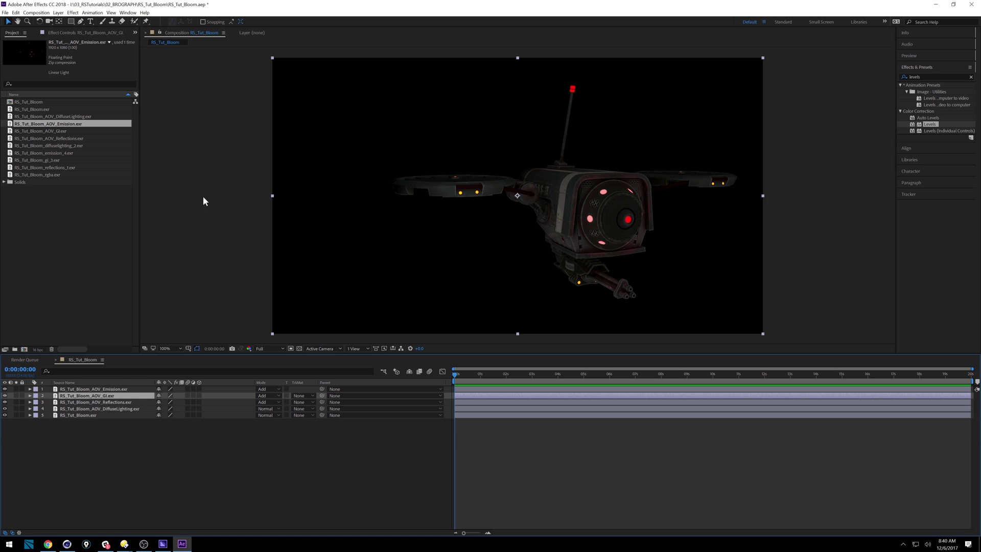
{"action": "left_click", "coordinate": [125, 389]}
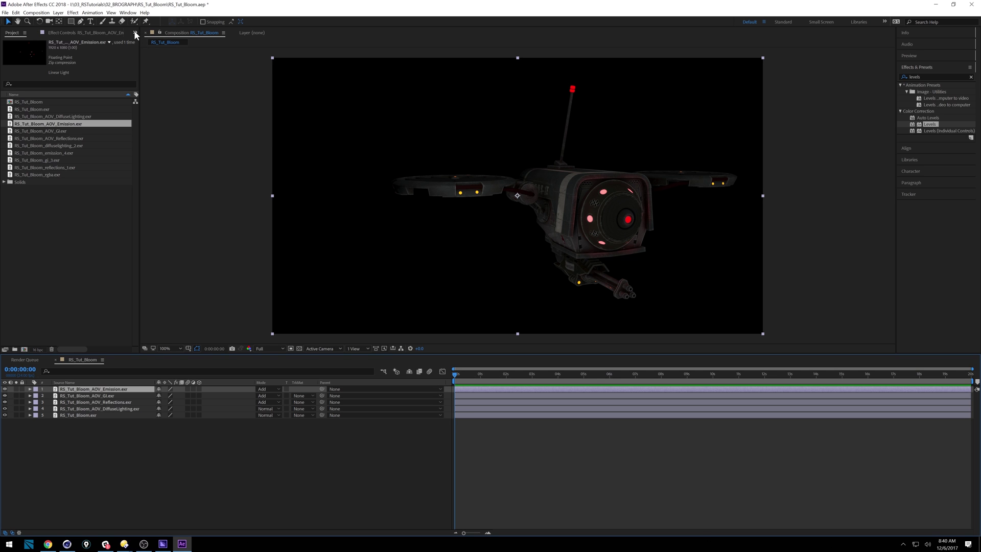
Step: Try Levels on the Emission layer with higher gamma and input black, remove it, and search 'blur'
{"action": "left_click", "coordinate": [95, 33]}
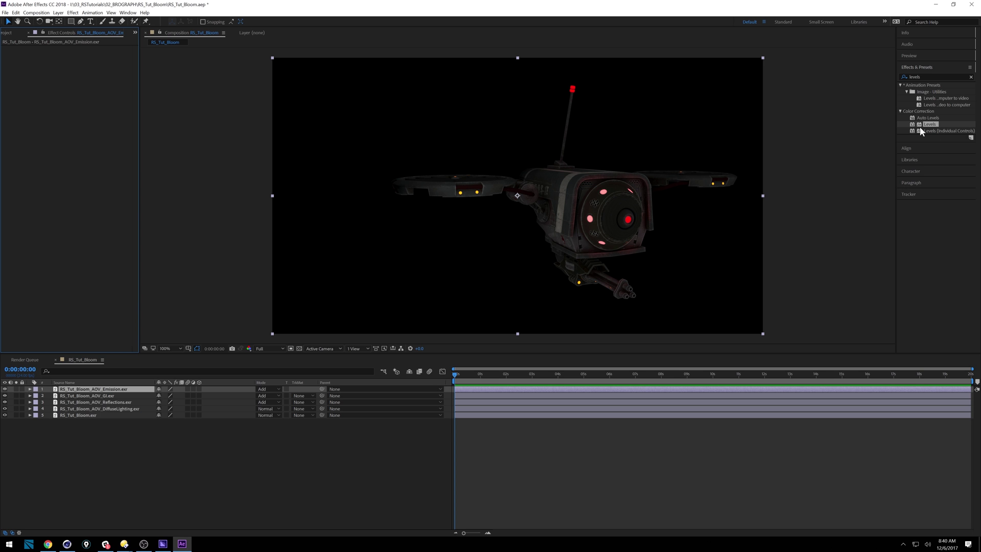
{"action": "left_click_drag", "start_coordinate": [914, 130], "coordinate": [105, 167]}
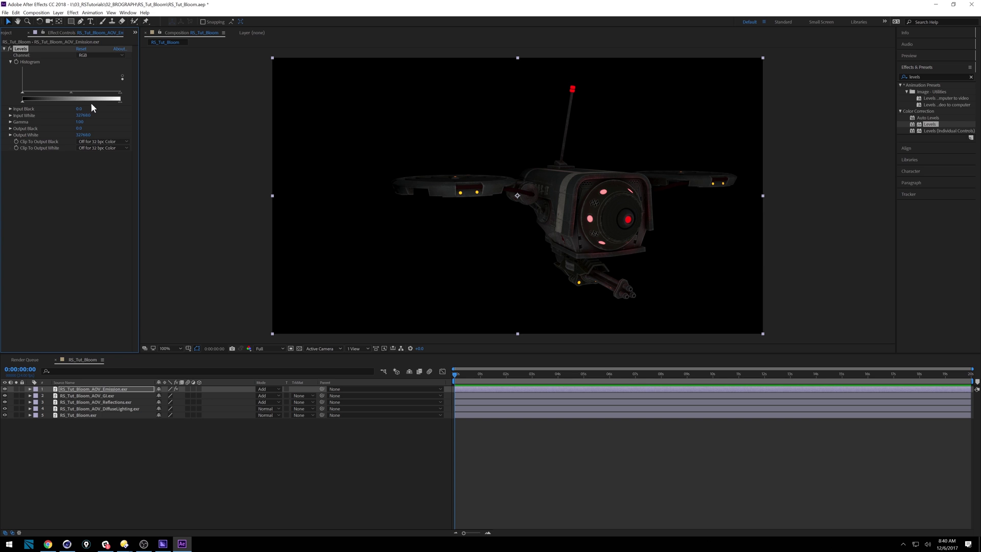
{"action": "left_click_drag", "start_coordinate": [71, 93], "coordinate": [90, 99]}
{"action": "left_click_drag", "start_coordinate": [23, 95], "coordinate": [79, 94]}
{"action": "key", "text": "Delete"}
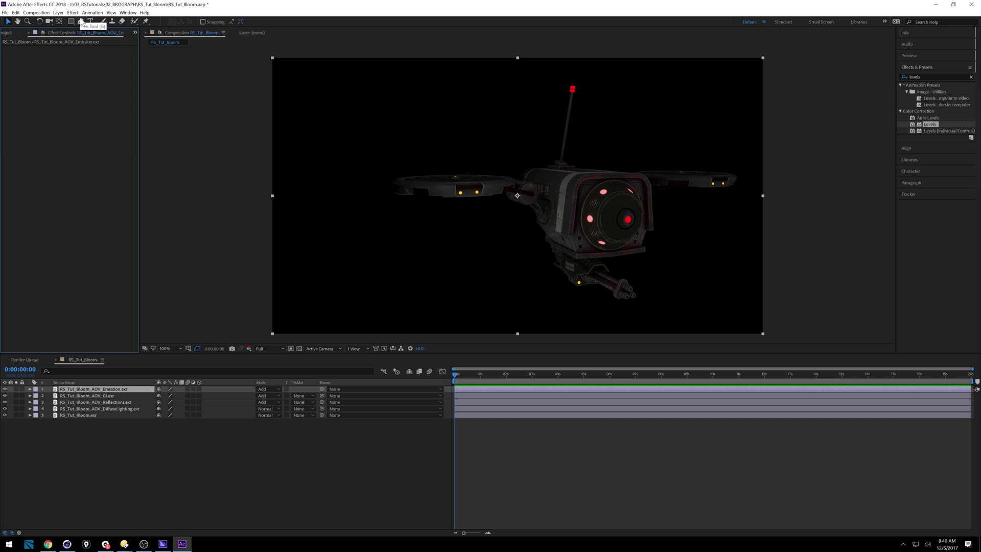
{"action": "left_click", "coordinate": [929, 75]}
{"action": "type", "text": "b"}
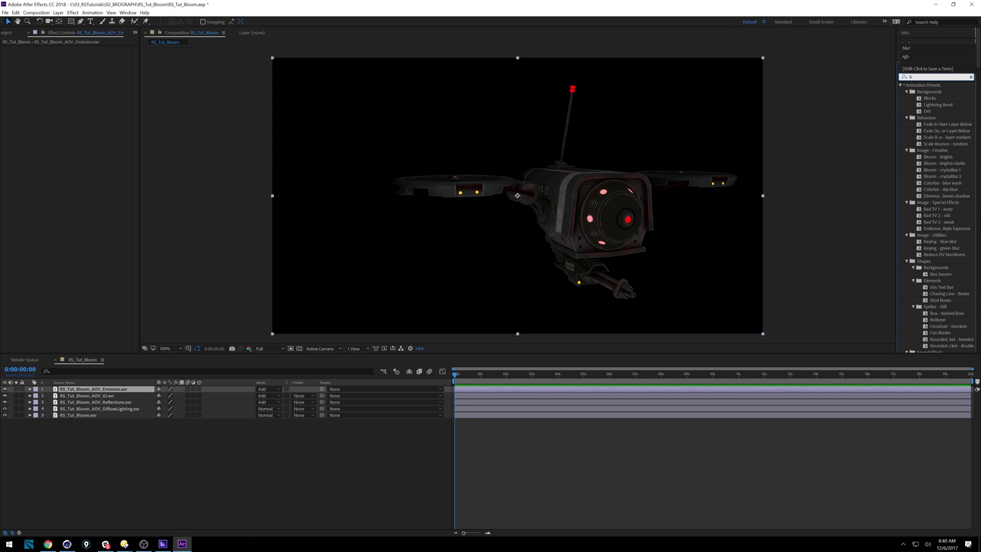
{"action": "type", "text": "lur"}
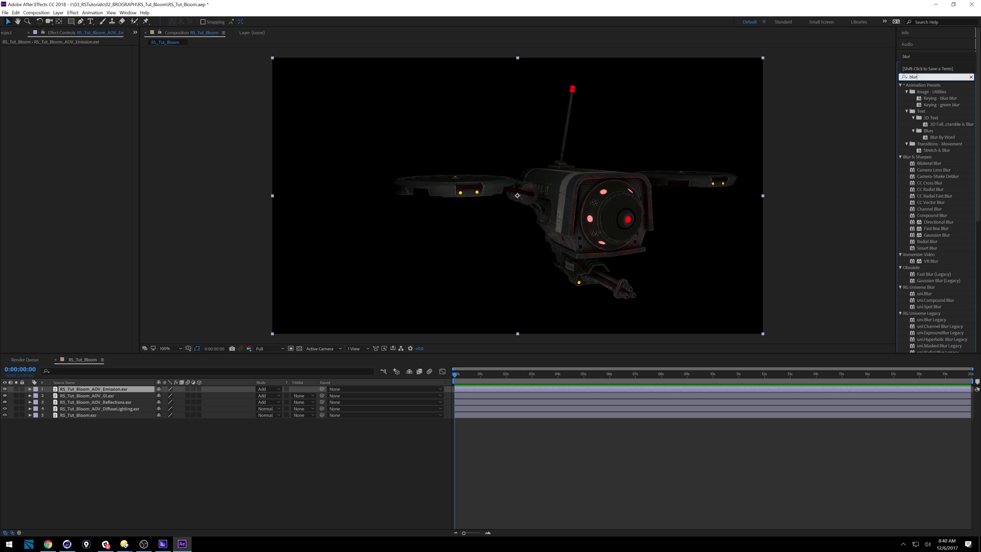
Step: Apply Gaussian Blur to the Emission layer and set its Blurriness to 10
{"action": "key", "text": "Return"}
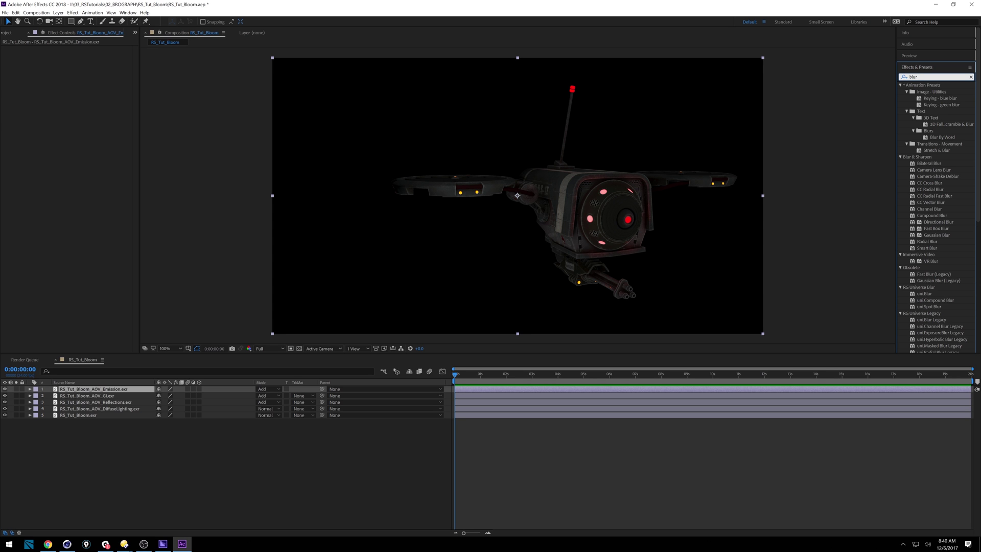
{"action": "left_click_drag", "start_coordinate": [915, 233], "coordinate": [65, 175]}
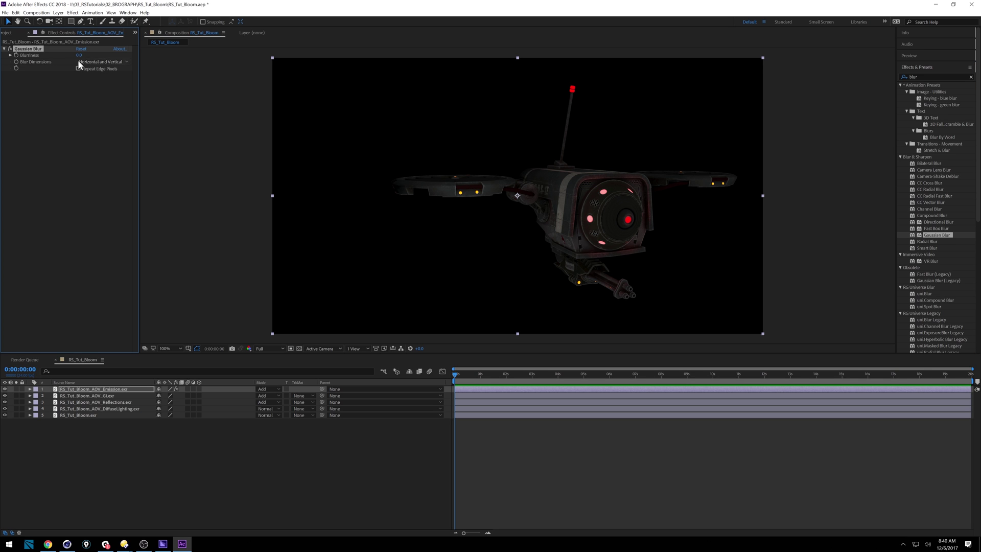
{"action": "left_click_drag", "start_coordinate": [79, 55], "coordinate": [169, 54]}
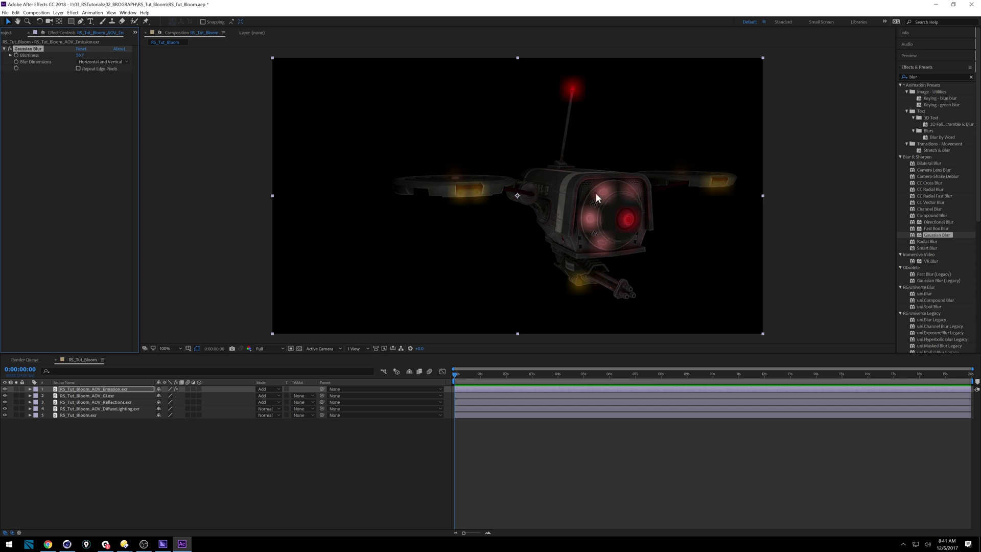
{"action": "mouse_move", "coordinate": [83, 57]}
{"action": "left_mouse_down"}
{"action": "mouse_move", "coordinate": [52, 57]}
{"action": "mouse_move", "coordinate": [80, 57]}
{"action": "left_mouse_up"}
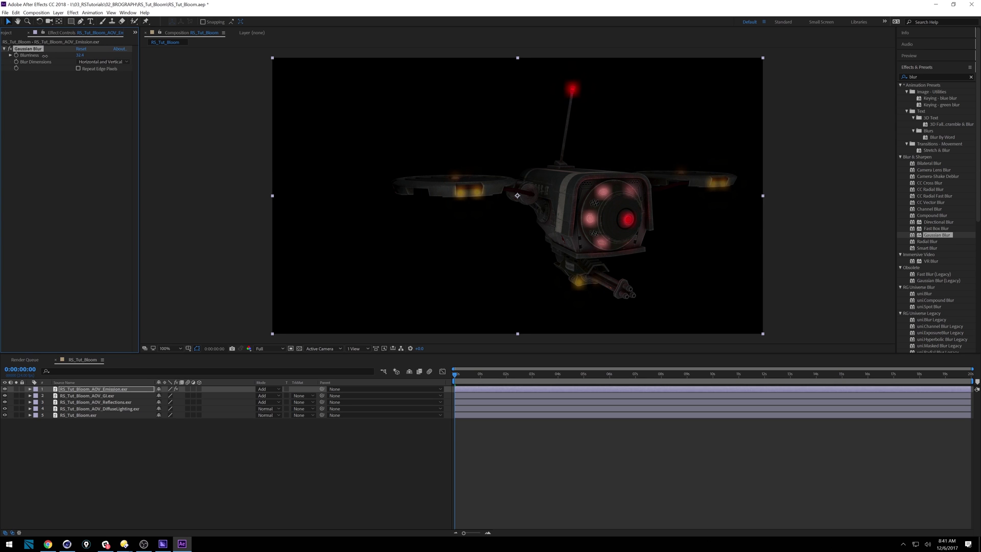
{"action": "left_click", "coordinate": [80, 56]}
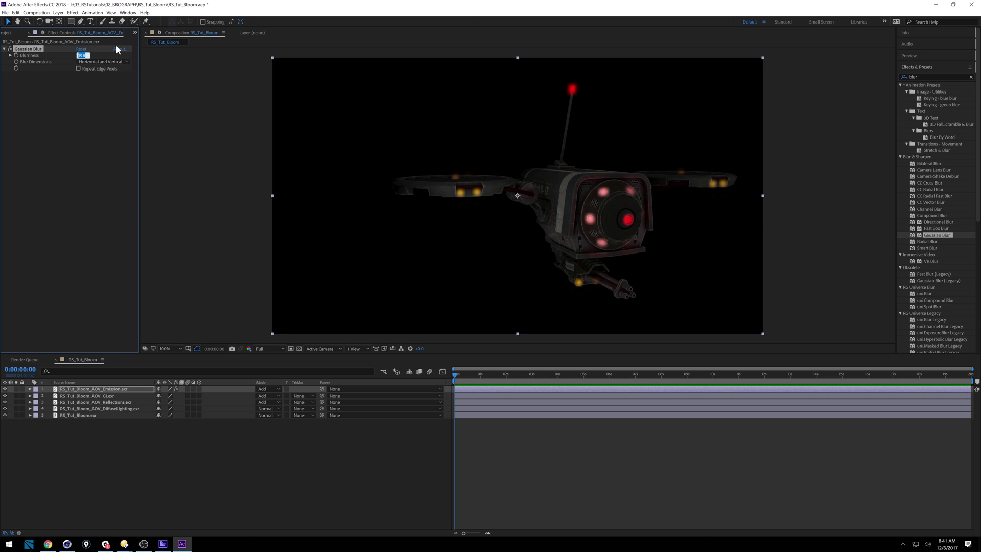
{"action": "type", "text": "10"}
{"action": "key", "text": "Return"}
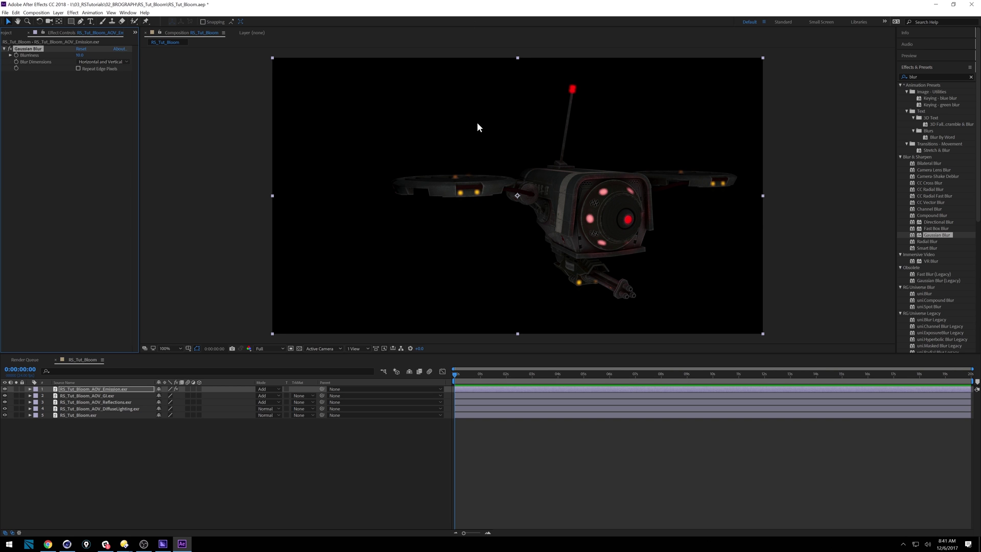
Step: Add a Directional Blur below Gaussian Blur and adjust its Blur Length
{"action": "left_click_drag", "start_coordinate": [926, 221], "coordinate": [97, 157]}
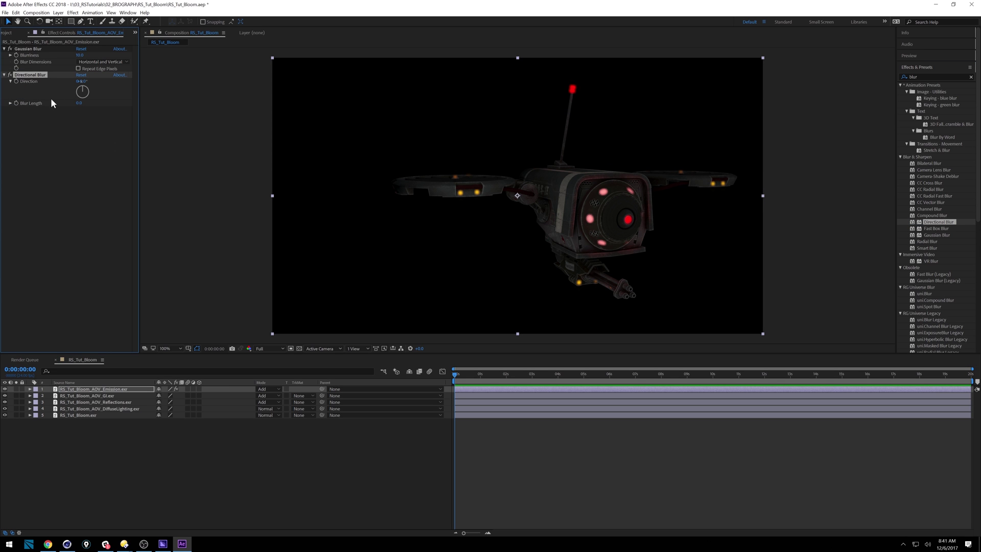
{"action": "left_click_drag", "start_coordinate": [78, 103], "coordinate": [102, 101]}
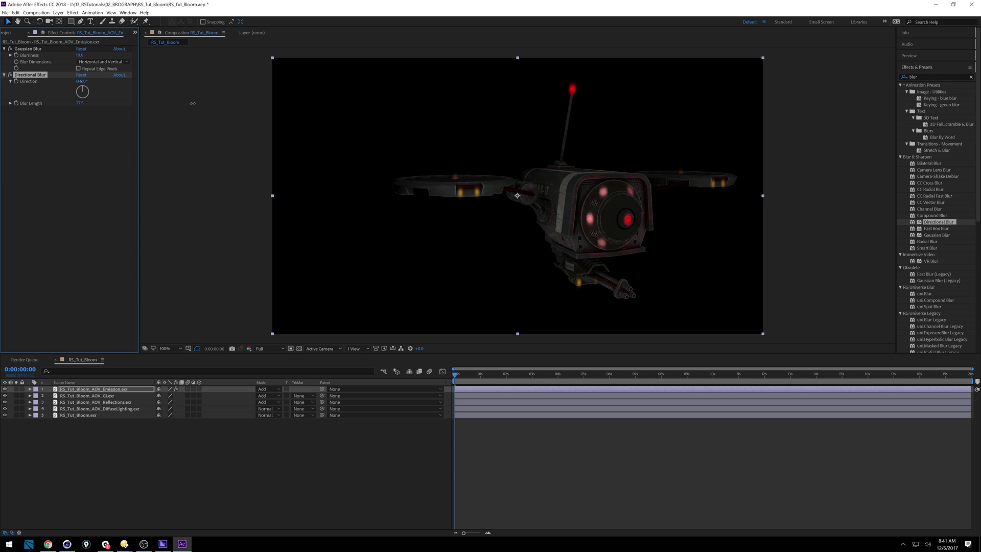
{"action": "left_click_drag", "start_coordinate": [222, 106], "coordinate": [79, 92]}
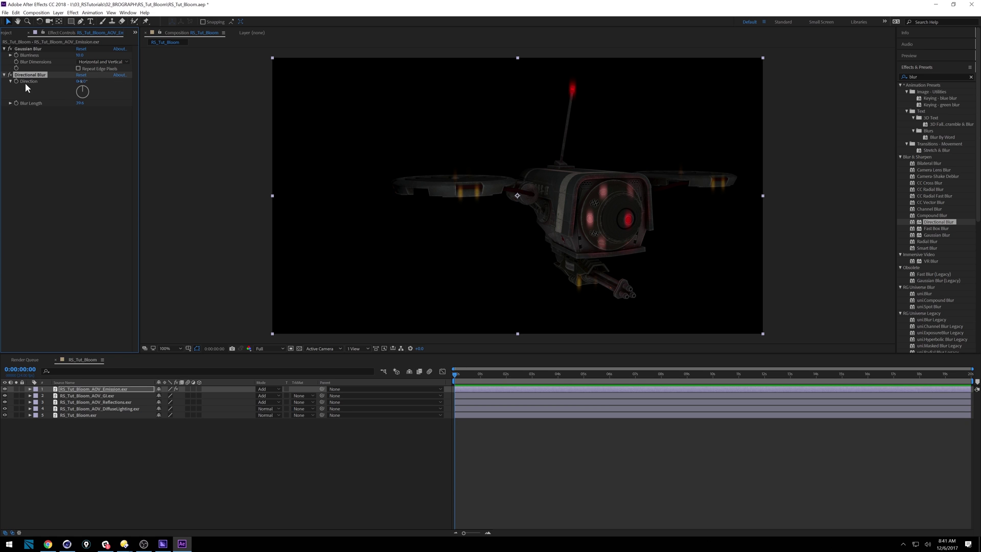
Step: Duplicate the Directional Blur and rename the two copies 'Vert' and 'H-Blur'
{"action": "key", "text": "ctrl+d"}
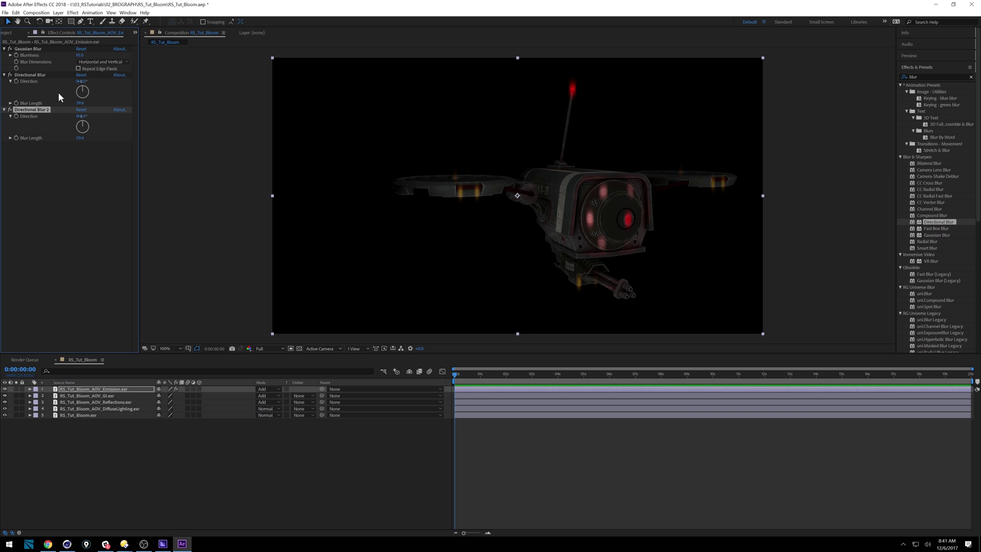
{"action": "left_click", "coordinate": [41, 73]}
{"action": "key", "text": "Return"}
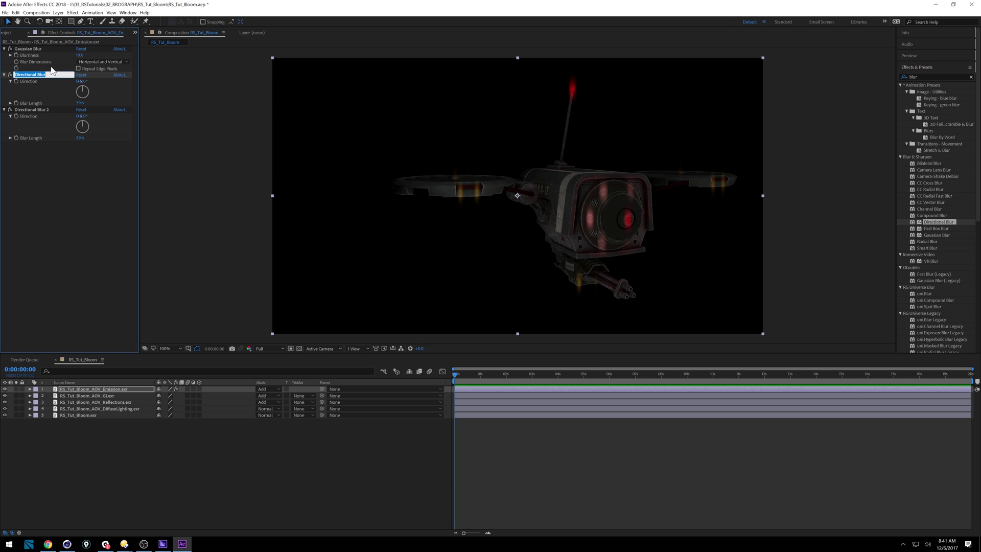
{"action": "type", "text": "Vet"}
{"action": "key", "text": "Return"}
{"action": "left_click", "coordinate": [51, 110]}
{"action": "key", "text": "Return"}
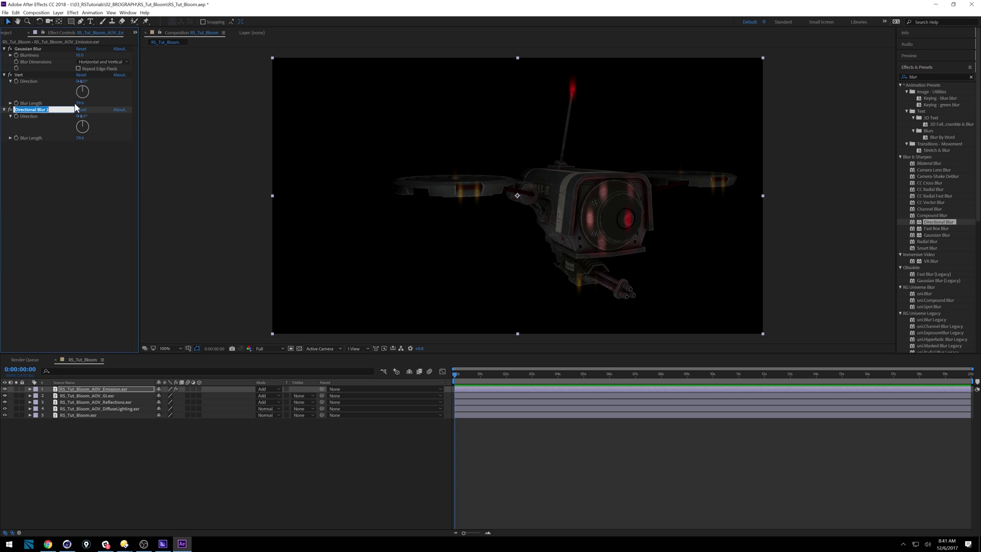
{"action": "type", "text": "H-Blur"}
{"action": "key", "text": "Return"}
Step: Set H-Blur's direction to 90° and its Blur Length to 15
{"action": "type", "text": "9"}
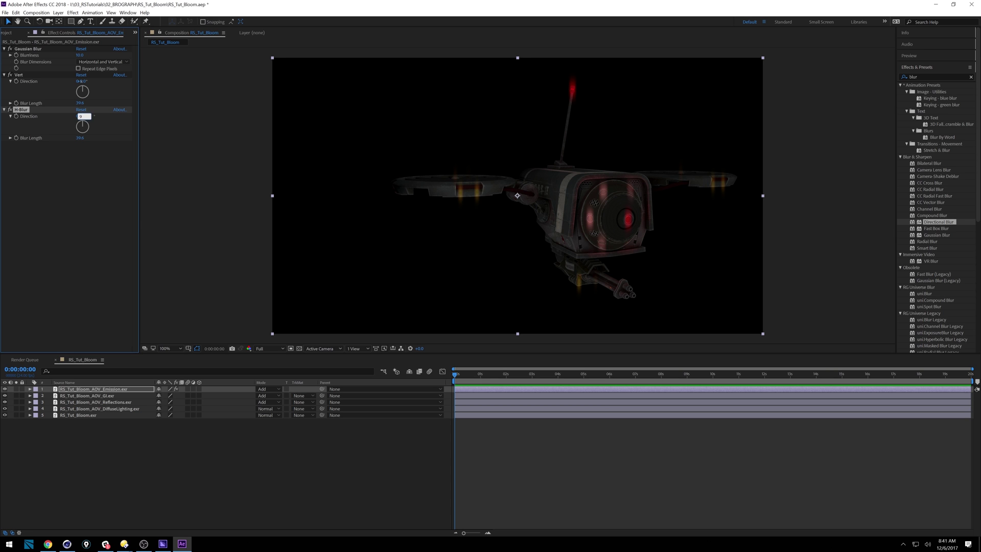
{"action": "type", "text": "0x+90.0°"}
{"action": "key", "text": "Return"}
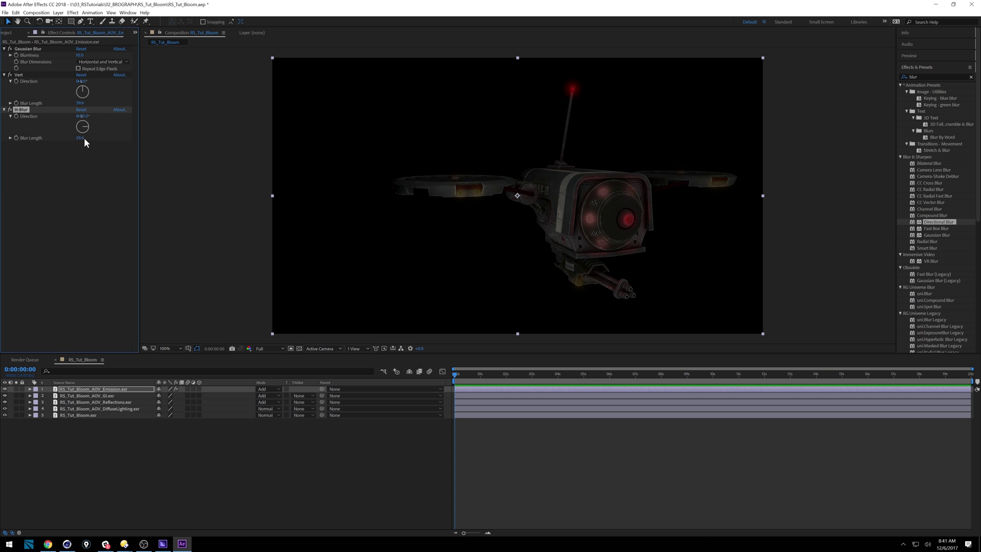
{"action": "left_click_drag", "start_coordinate": [93, 137], "coordinate": [152, 137]}
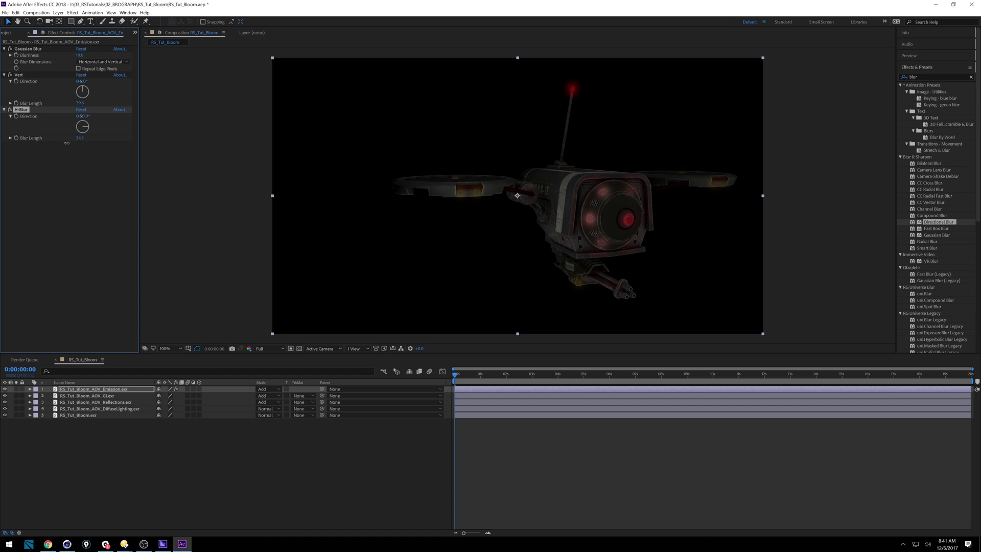
{"action": "mouse_move", "coordinate": [66, 143]}
{"action": "left_mouse_down"}
{"action": "mouse_move", "coordinate": [45, 138]}
{"action": "mouse_move", "coordinate": [78, 138]}
{"action": "left_mouse_up"}
{"action": "left_click", "coordinate": [82, 138]}
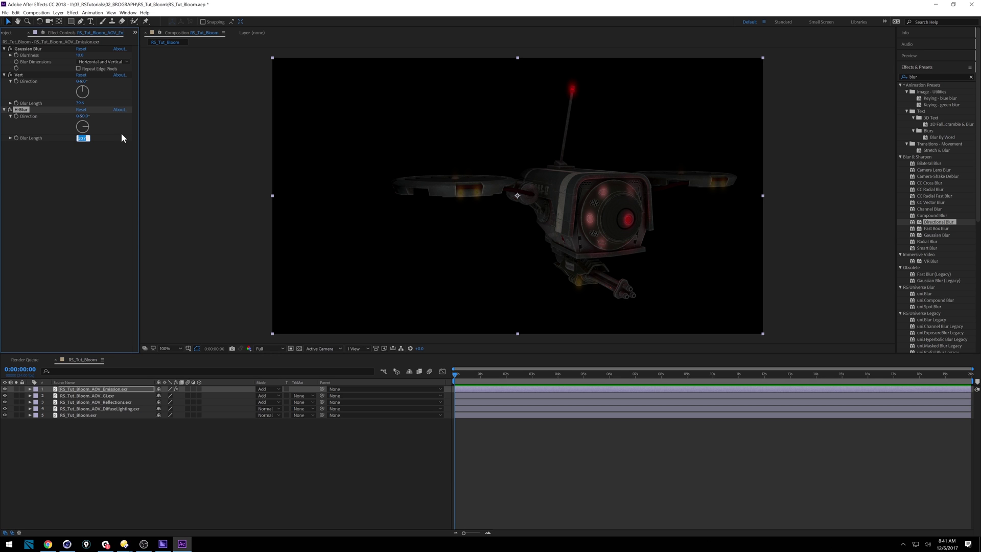
{"action": "type", "text": "15"}
{"action": "key", "text": "Return"}
Step: Apply Levels to the Emission layer and adjust its gamma, input black and input white
{"action": "left_click", "coordinate": [923, 76]}
{"action": "type", "text": "lev"}
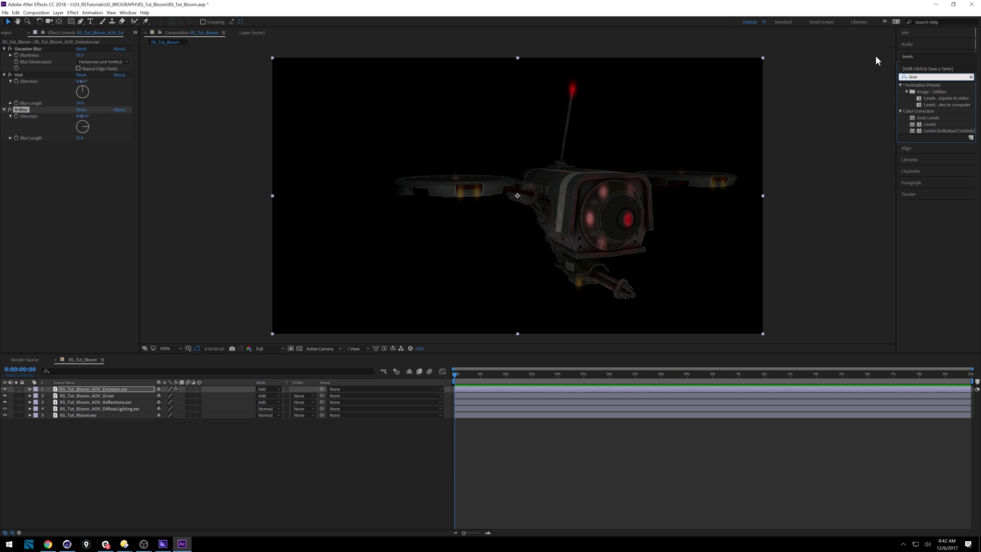
{"action": "type", "text": "e"}
{"action": "left_click", "coordinate": [927, 125]}
{"action": "left_click_drag", "start_coordinate": [928, 125], "coordinate": [105, 210]}
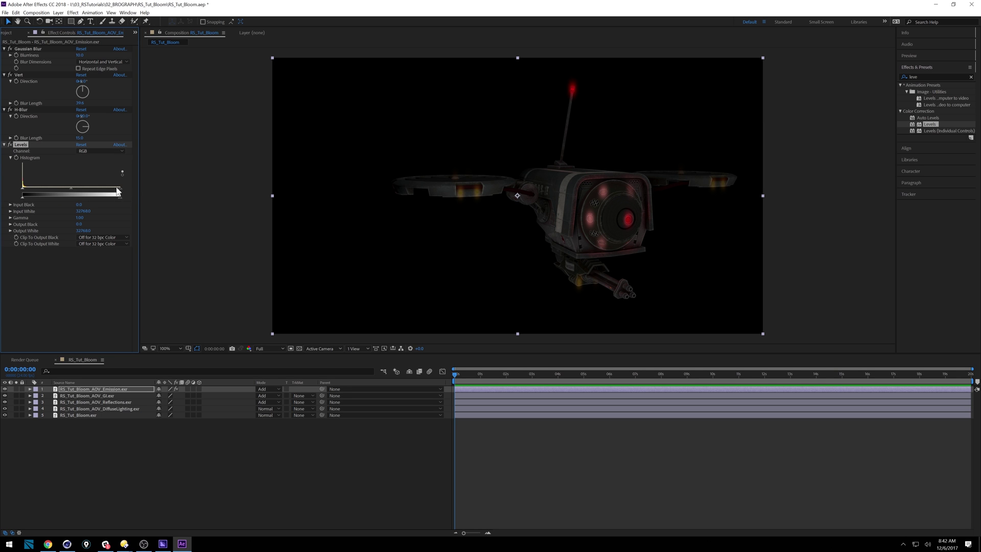
{"action": "left_click_drag", "start_coordinate": [71, 188], "coordinate": [54, 192]}
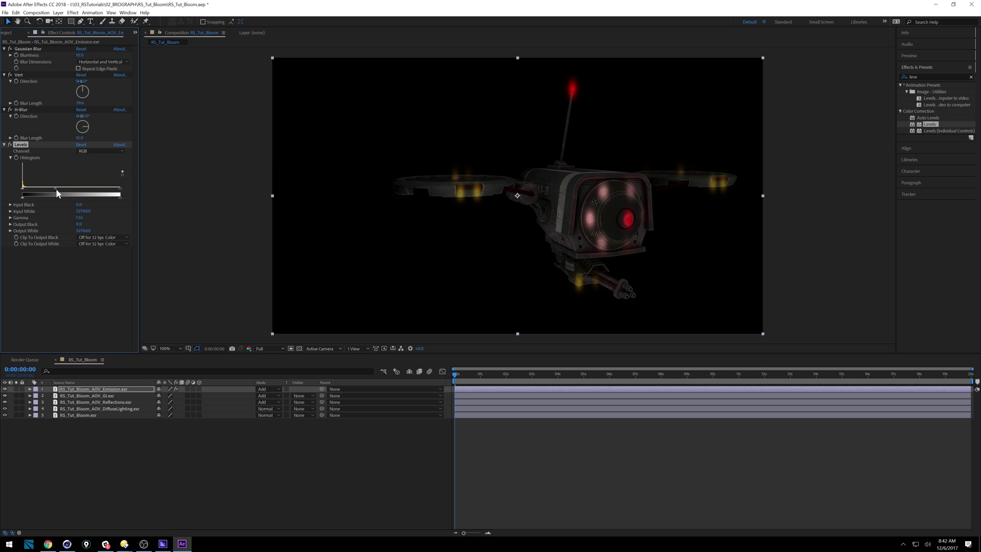
{"action": "left_click_drag", "start_coordinate": [56, 189], "coordinate": [61, 189]}
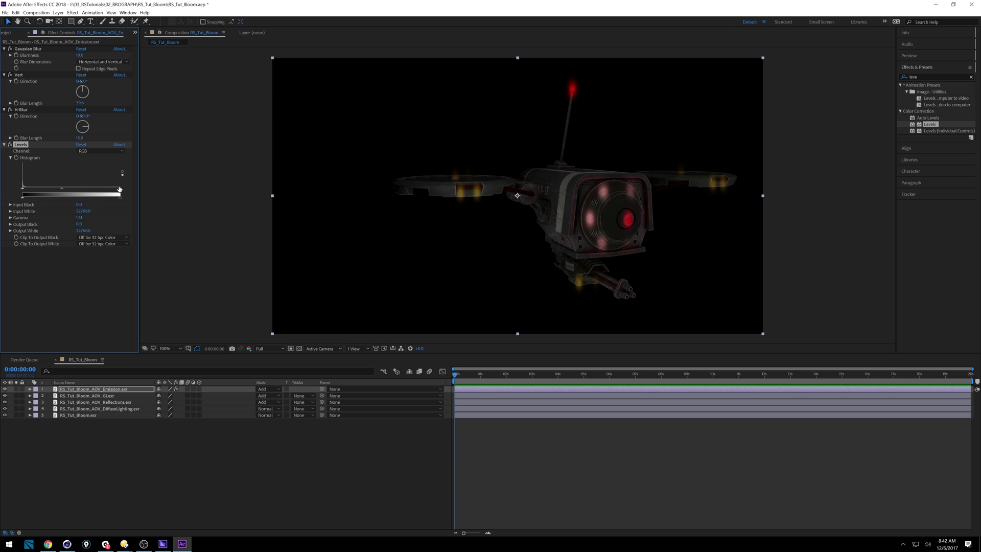
{"action": "left_click_drag", "start_coordinate": [119, 189], "coordinate": [30, 189]}
{"action": "left_click_drag", "start_coordinate": [118, 191], "coordinate": [24, 189]}
Step: Lengthen the Vert blur to 84.7, set Levels gamma to 1.31 and raise input black
{"action": "left_click_drag", "start_coordinate": [80, 102], "coordinate": [92, 102]}
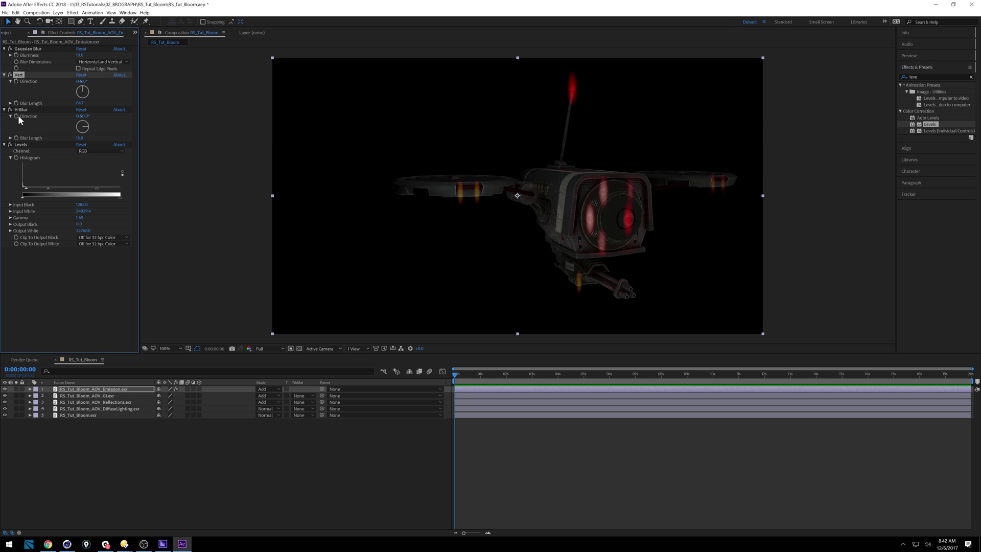
{"action": "left_click_drag", "start_coordinate": [50, 187], "coordinate": [61, 190]}
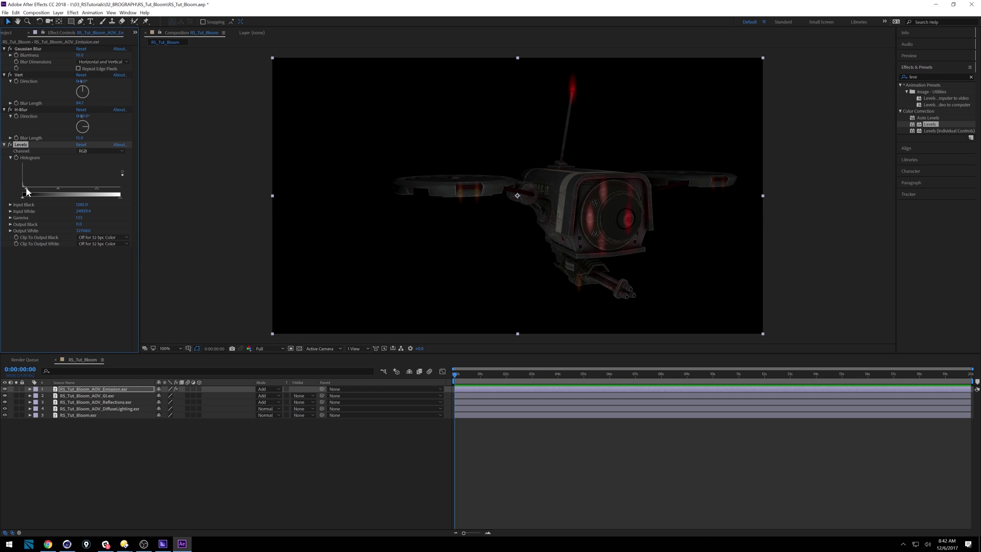
{"action": "left_click_drag", "start_coordinate": [26, 188], "coordinate": [27, 188]}
{"action": "left_click", "coordinate": [934, 76]}
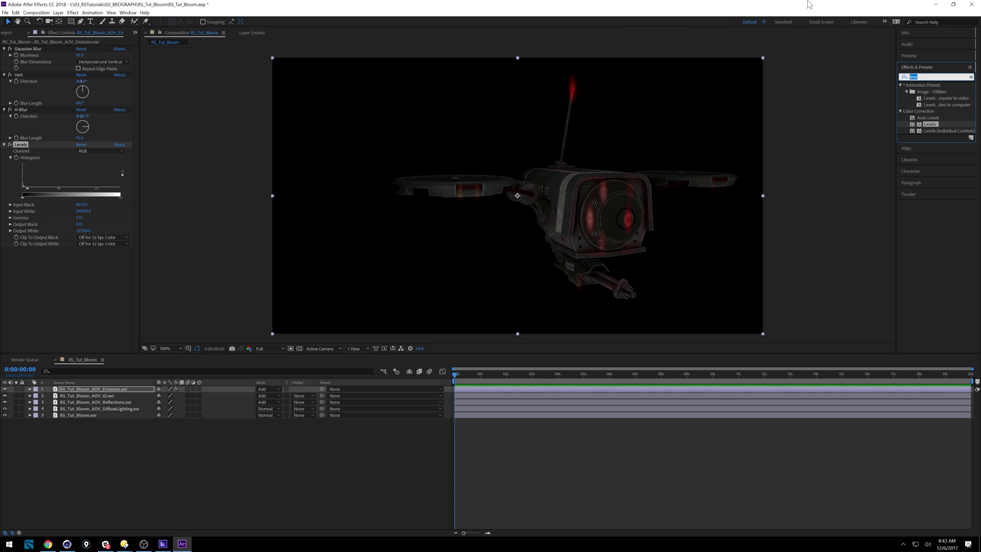
Step: Collapse the existing effects and add Starglow to the Emission layer
{"action": "left_click", "coordinate": [6, 53]}
{"action": "left_click", "coordinate": [4, 49]}
{"action": "left_click", "coordinate": [4, 55]}
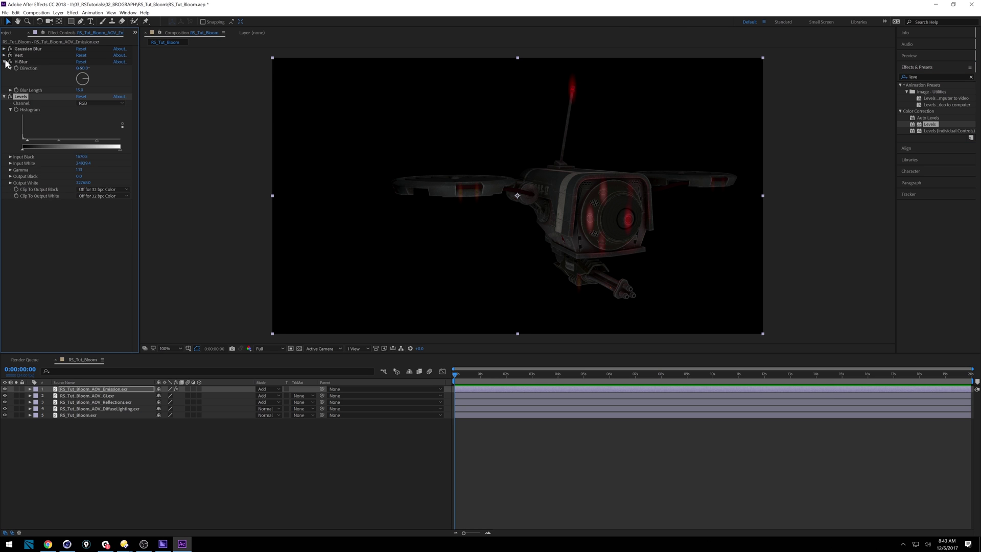
{"action": "left_click", "coordinate": [4, 61]}
{"action": "left_click", "coordinate": [5, 68]}
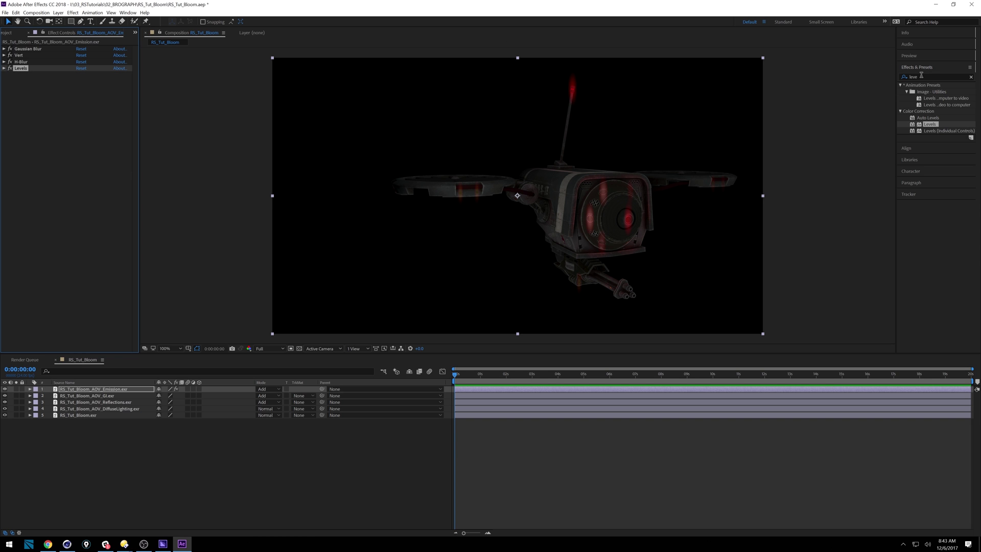
{"action": "left_click", "coordinate": [921, 75]}
{"action": "type", "text": "star"}
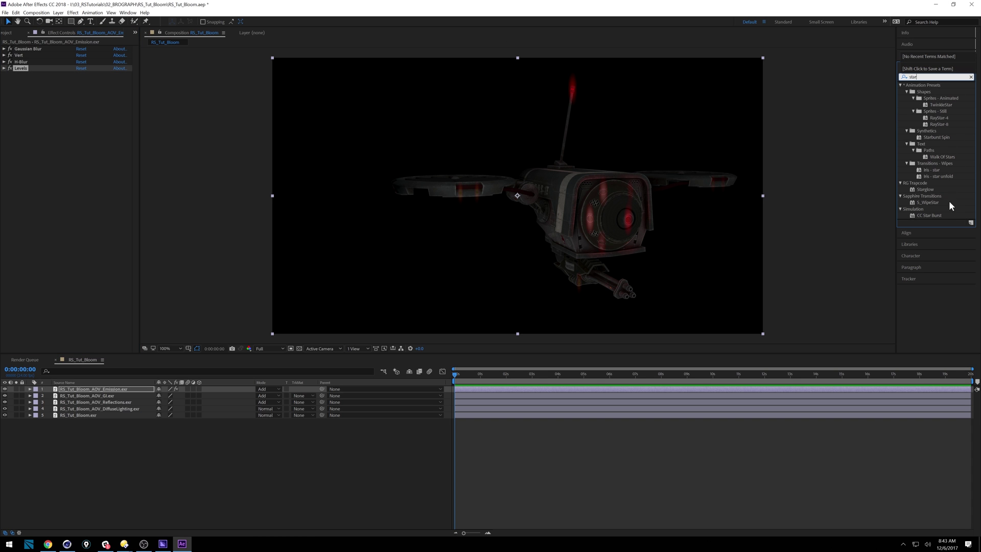
{"action": "type", "text": "g"}
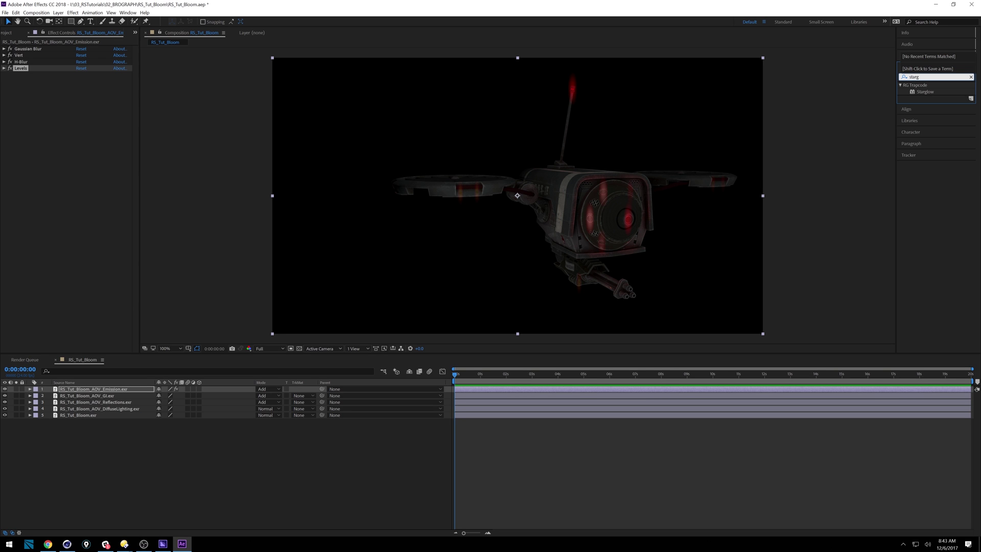
{"action": "left_click_drag", "start_coordinate": [922, 91], "coordinate": [30, 51]}
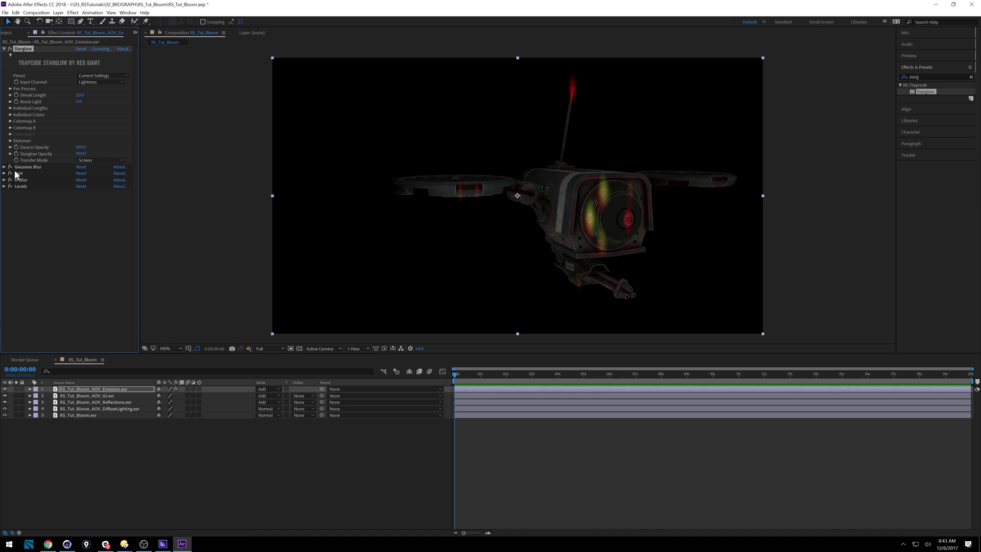
Step: Disable Gaussian Blur and Vert, then set Starglow's Colormap A preset to Mars
{"action": "left_click", "coordinate": [10, 166]}
{"action": "left_click", "coordinate": [10, 173]}
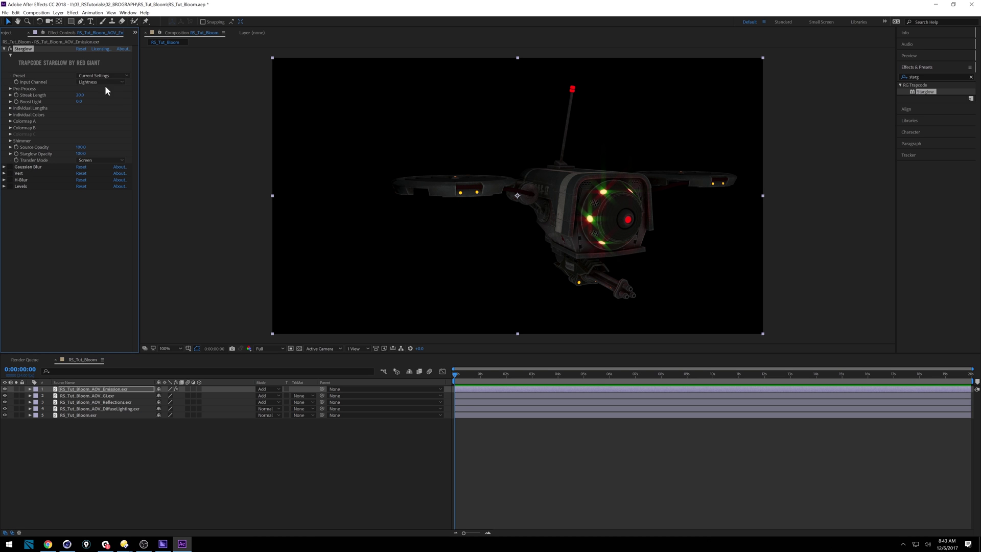
{"action": "left_click", "coordinate": [11, 121]}
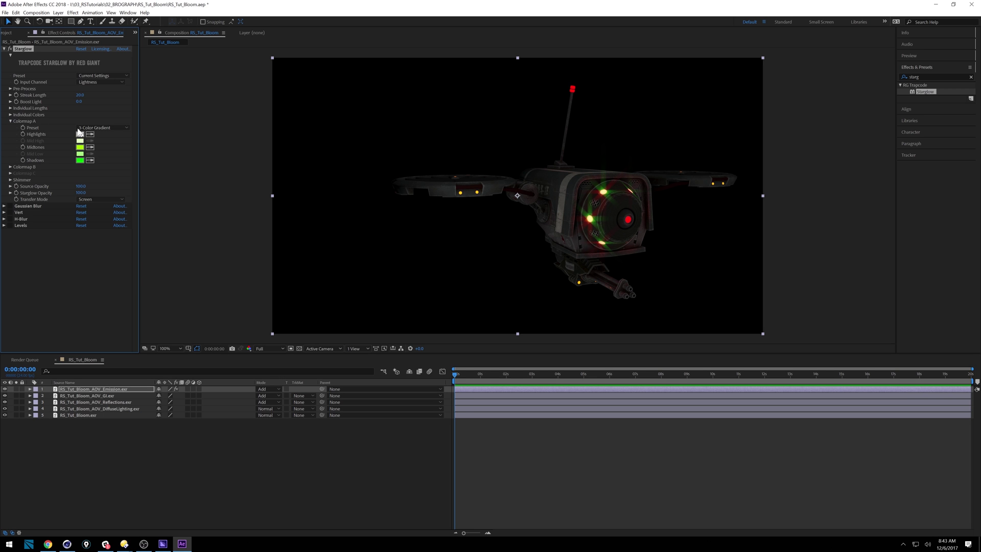
{"action": "left_click", "coordinate": [109, 130]}
{"action": "left_click", "coordinate": [120, 198]}
{"action": "left_click", "coordinate": [105, 128]}
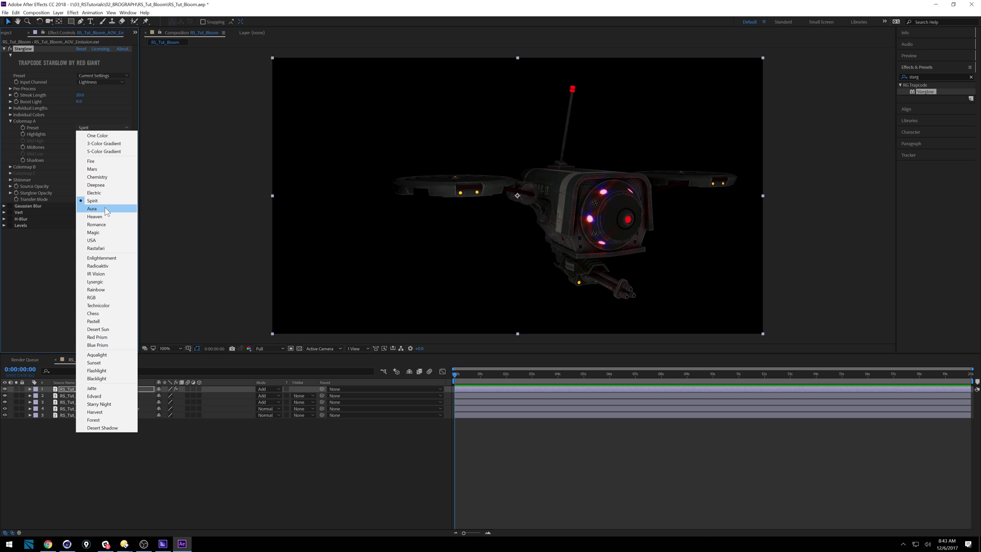
{"action": "left_click", "coordinate": [106, 207]}
{"action": "left_click", "coordinate": [114, 127]}
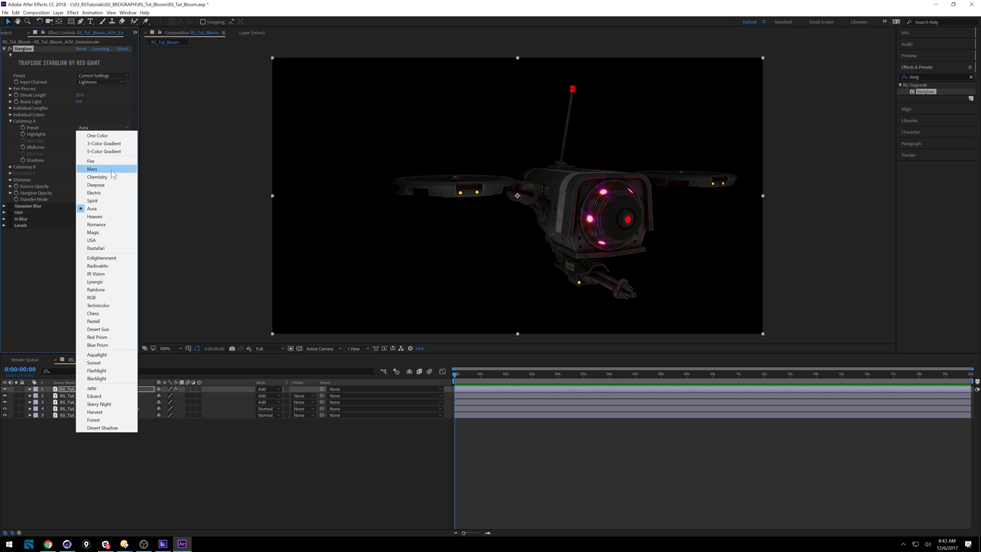
{"action": "left_click", "coordinate": [118, 170]}
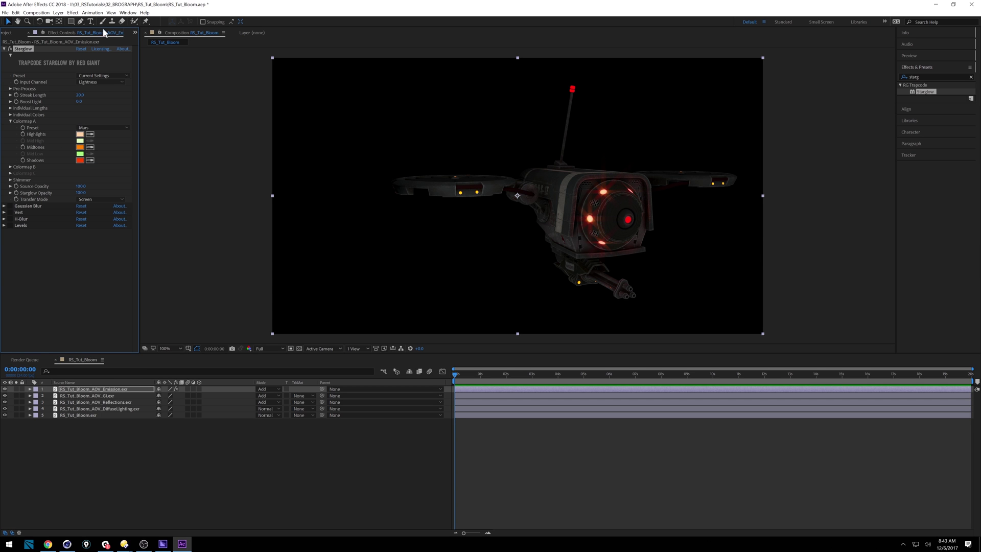
Step: Set Starglow Streak Length to about 304, lower the Threshold and increase Boost Light
{"action": "left_click_drag", "start_coordinate": [79, 95], "coordinate": [193, 95]}
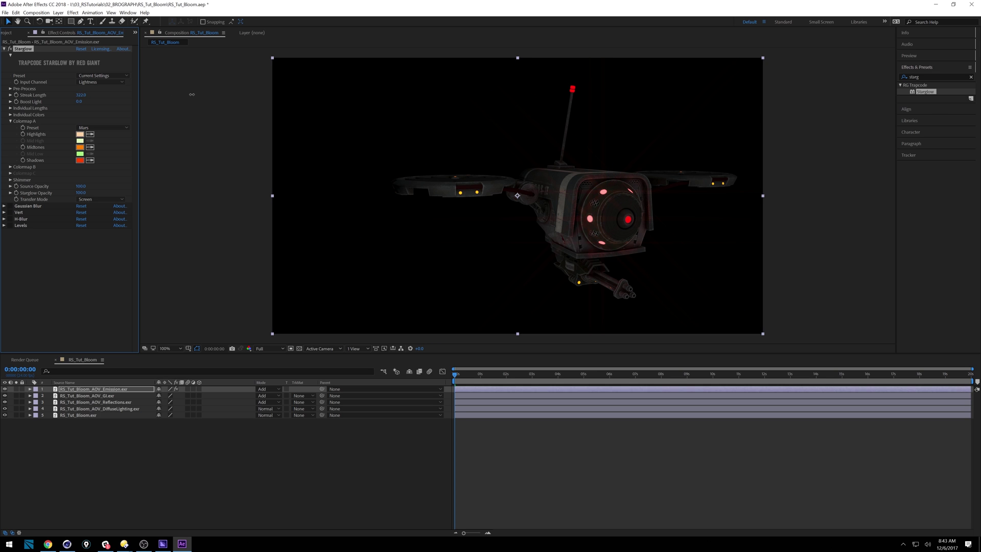
{"action": "left_click_drag", "start_coordinate": [79, 98], "coordinate": [56, 91]}
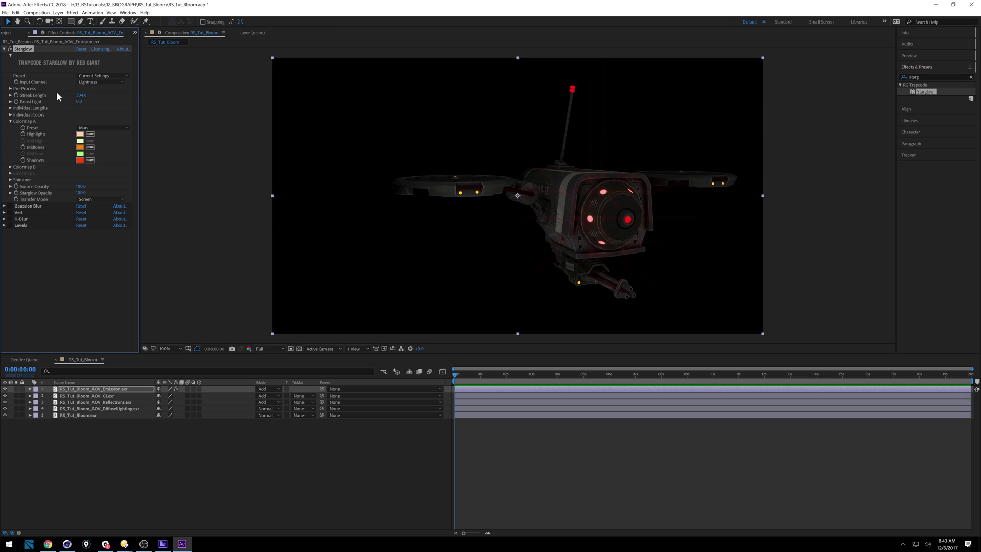
{"action": "left_click", "coordinate": [10, 89]}
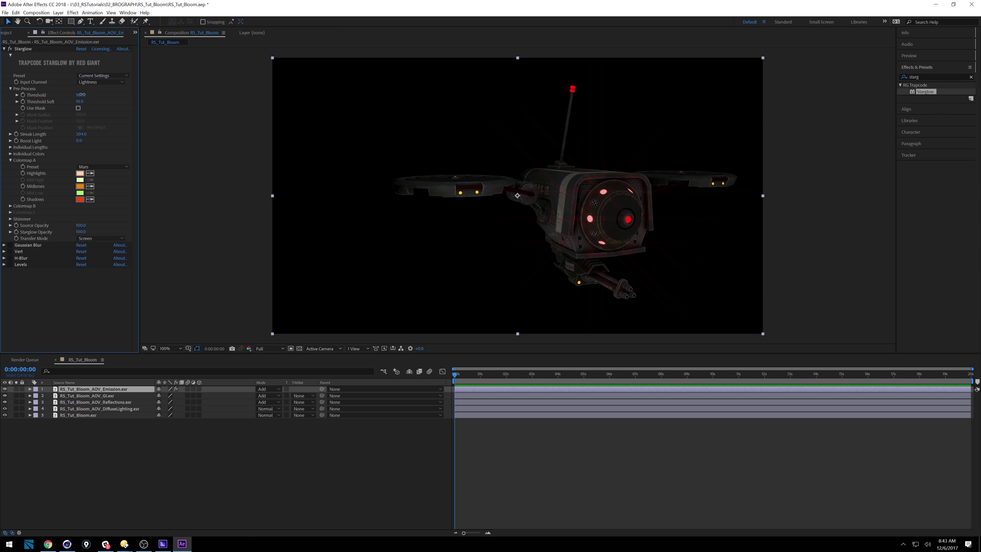
{"action": "left_click", "coordinate": [63, 97]}
{"action": "left_click_drag", "start_coordinate": [60, 95], "coordinate": [50, 95]}
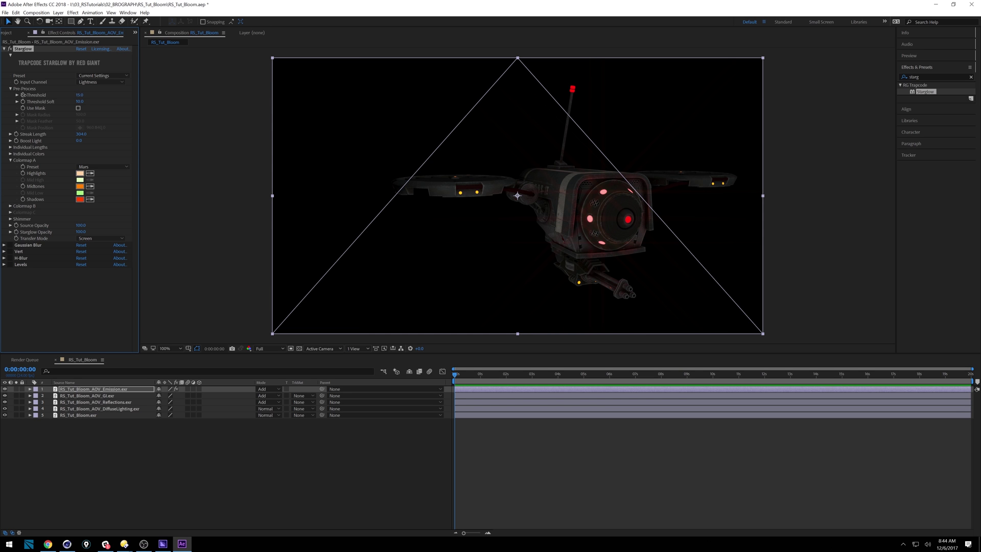
{"action": "mouse_move", "coordinate": [76, 95]}
{"action": "left_mouse_down"}
{"action": "mouse_move", "coordinate": [64, 102]}
{"action": "mouse_move", "coordinate": [88, 101]}
{"action": "left_mouse_up"}
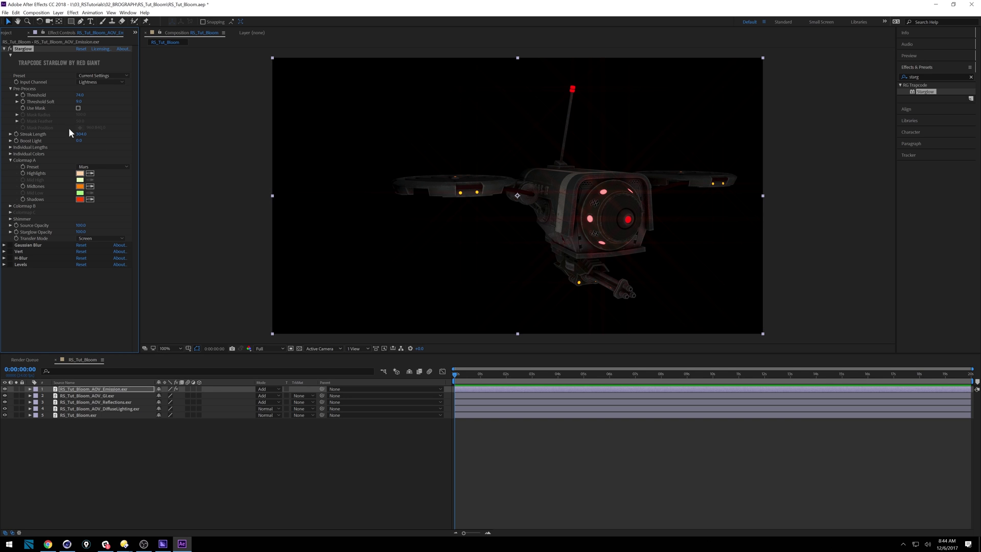
{"action": "left_click_drag", "start_coordinate": [79, 142], "coordinate": [117, 147]}
Step: Set Shimmer Amount to 100 and Transfer Mode to Add; re-enable Gaussian Blur, H-Blur and Levels
{"action": "left_click", "coordinate": [11, 219]}
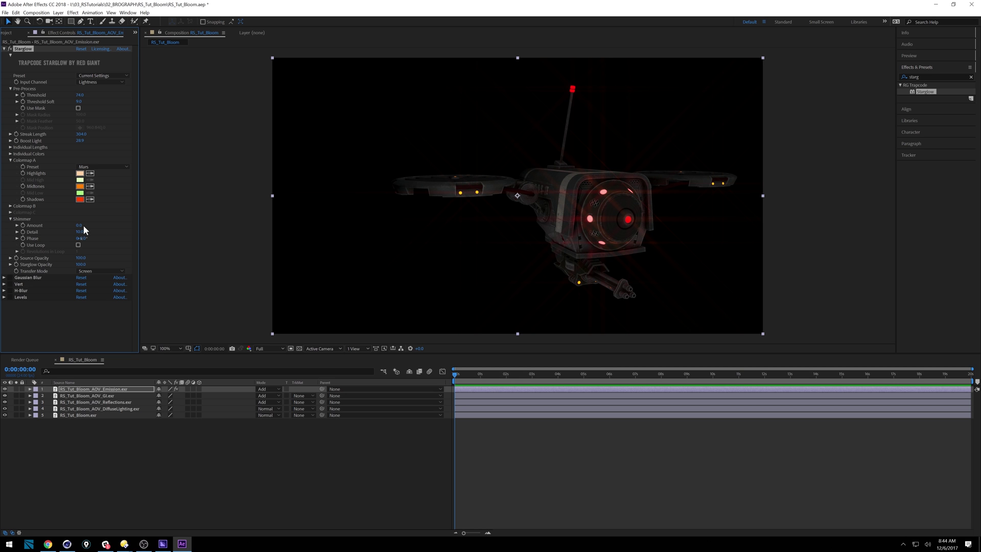
{"action": "left_click_drag", "start_coordinate": [77, 227], "coordinate": [134, 234]}
{"action": "left_click", "coordinate": [97, 270]}
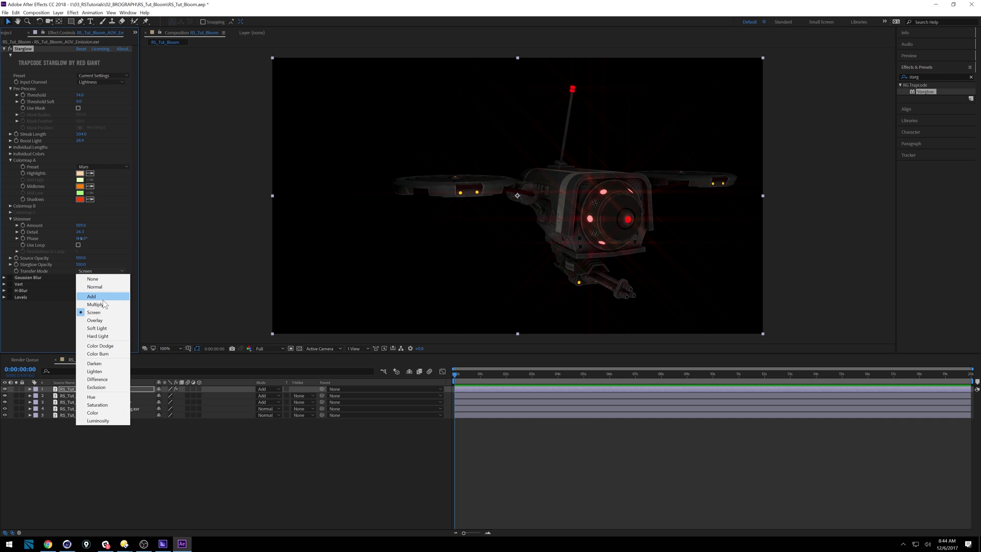
{"action": "left_click", "coordinate": [108, 296]}
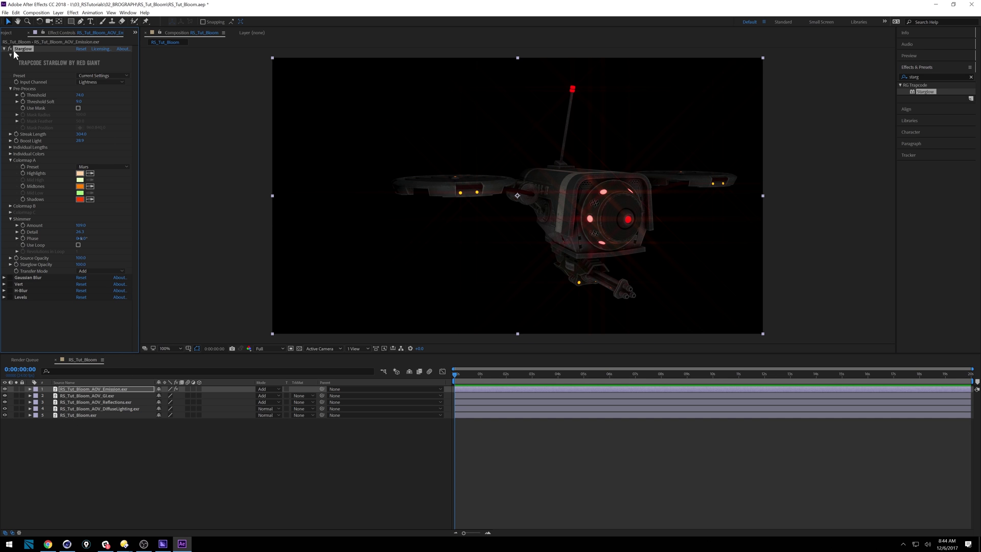
{"action": "left_click", "coordinate": [10, 277]}
{"action": "left_click", "coordinate": [10, 290]}
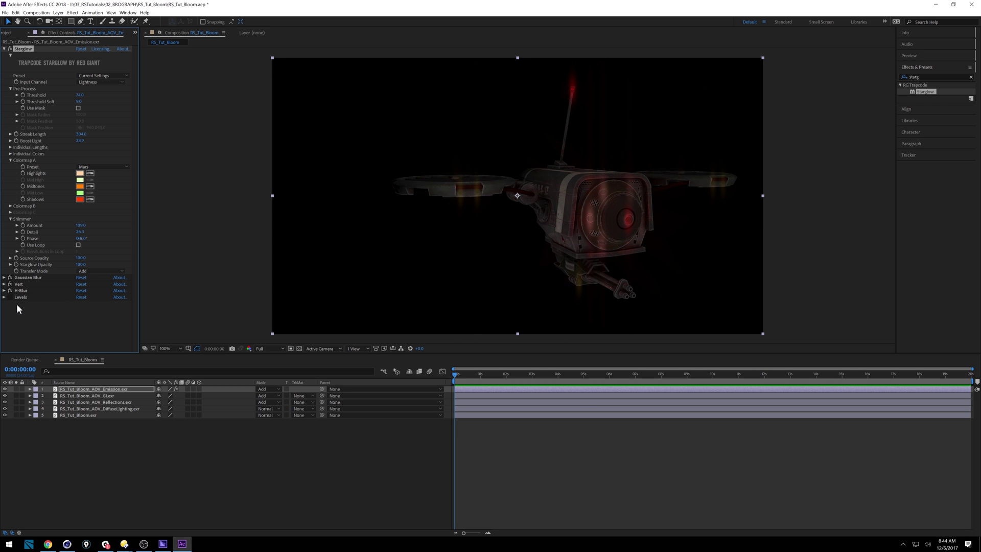
{"action": "left_click", "coordinate": [10, 297]}
Step: Tune the Emission Levels: higher input white, input black 0 and gamma 1.28
{"action": "left_click", "coordinate": [22, 297]}
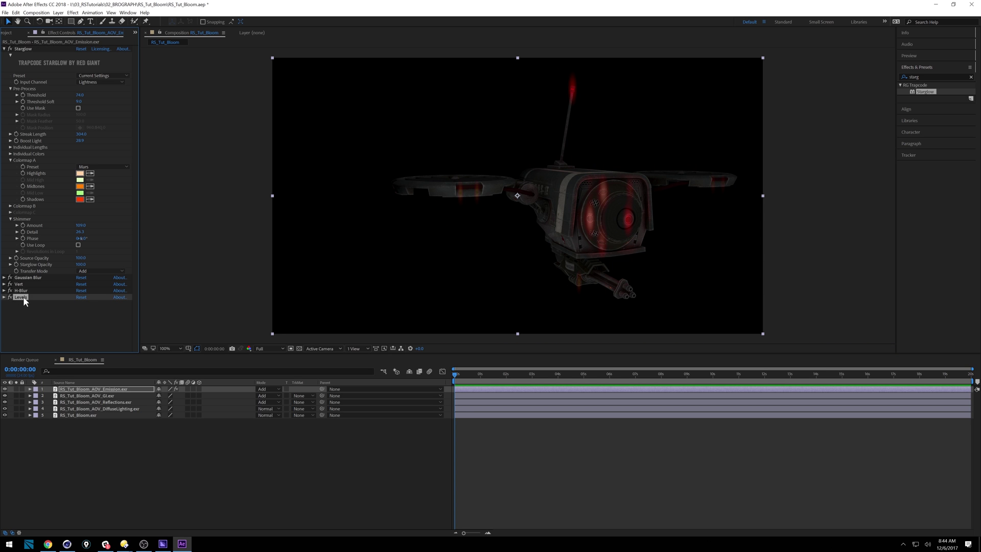
{"action": "left_click", "coordinate": [4, 297]}
{"action": "scroll", "coordinate": [62, 285], "scroll_direction": "down", "scroll_amount": 2}
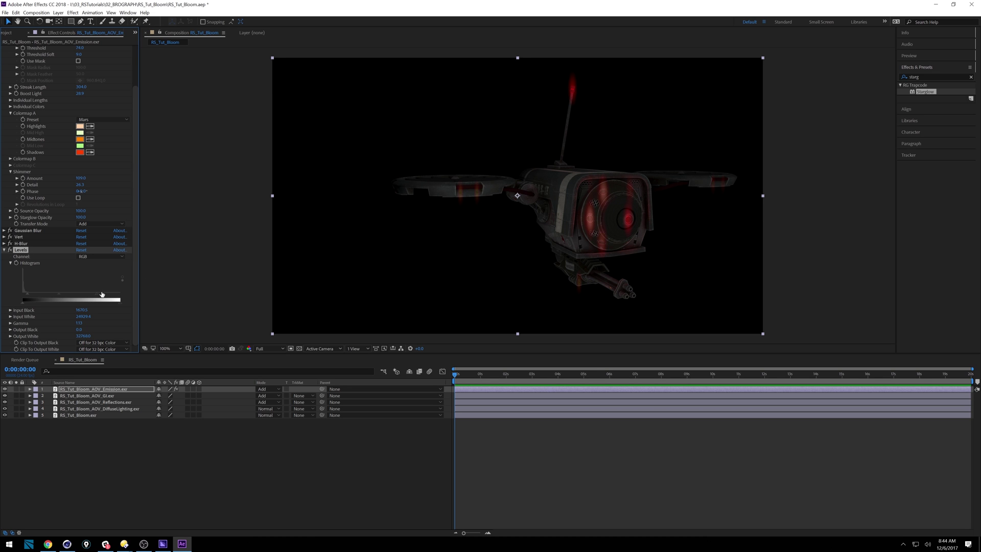
{"action": "left_click_drag", "start_coordinate": [102, 295], "coordinate": [124, 296]}
{"action": "left_click_drag", "start_coordinate": [27, 294], "coordinate": [64, 292]}
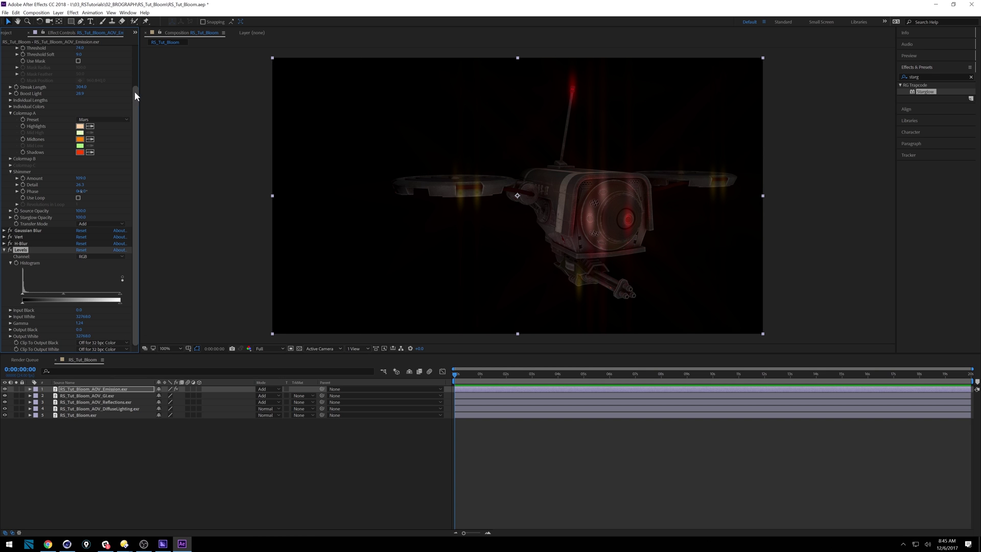
{"action": "scroll", "coordinate": [134, 91], "scroll_direction": "up", "scroll_amount": 2}
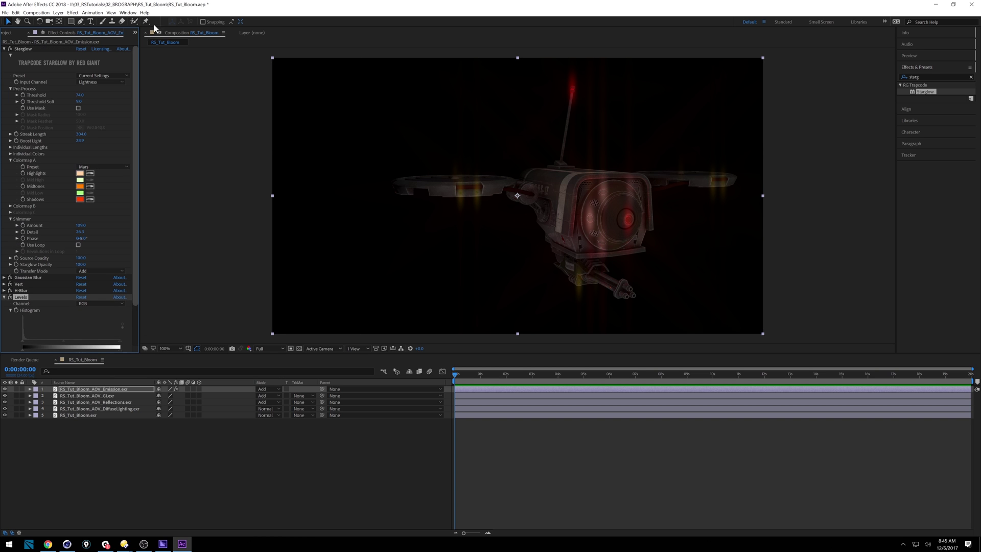
{"action": "left_click", "coordinate": [5, 49]}
Step: Apply Curves to the GI layer via a 'curv' search and lift its RGB curve
{"action": "left_click", "coordinate": [4, 75]}
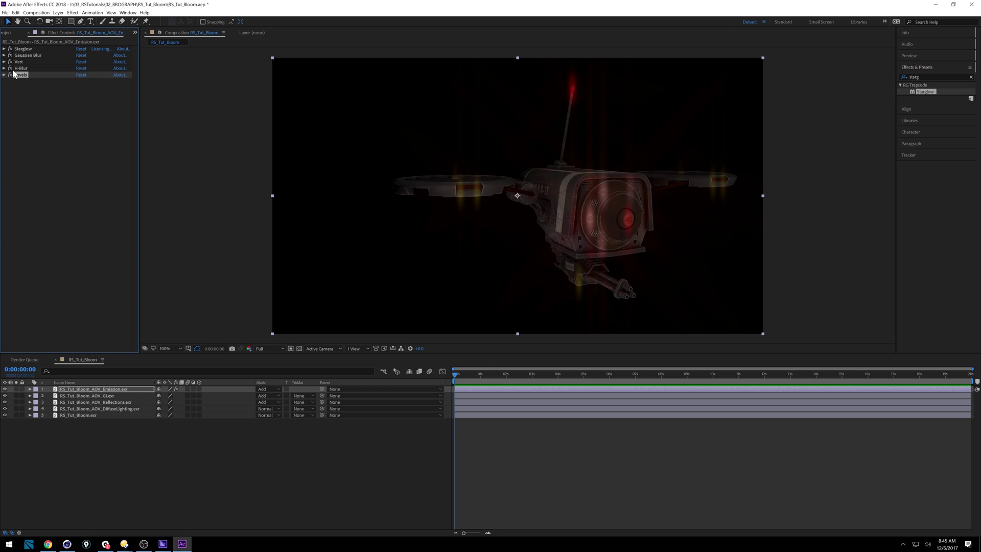
{"action": "left_click", "coordinate": [93, 396]}
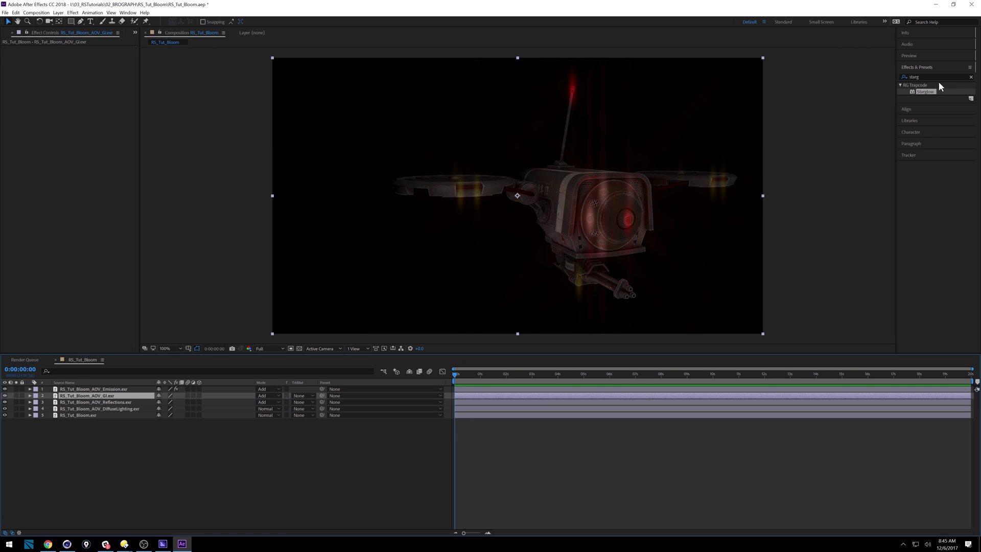
{"action": "key", "text": "ctrl+5"}
{"action": "type", "text": "curv"}
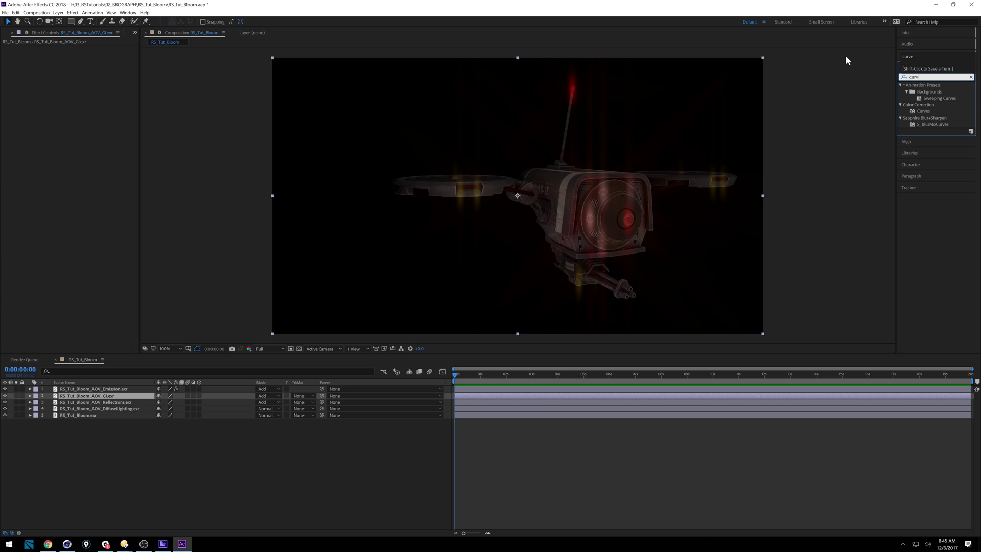
{"action": "left_click_drag", "start_coordinate": [903, 110], "coordinate": [83, 93]}
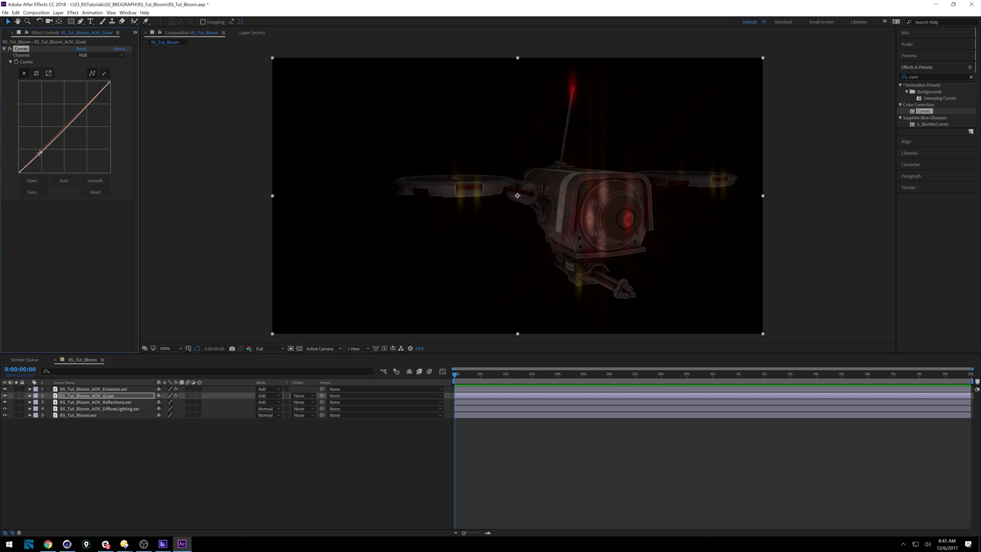
{"action": "mouse_move", "coordinate": [41, 151]}
{"action": "left_mouse_down"}
{"action": "mouse_move", "coordinate": [51, 163]}
{"action": "mouse_move", "coordinate": [26, 115]}
{"action": "mouse_move", "coordinate": [36, 135]}
{"action": "left_mouse_up"}
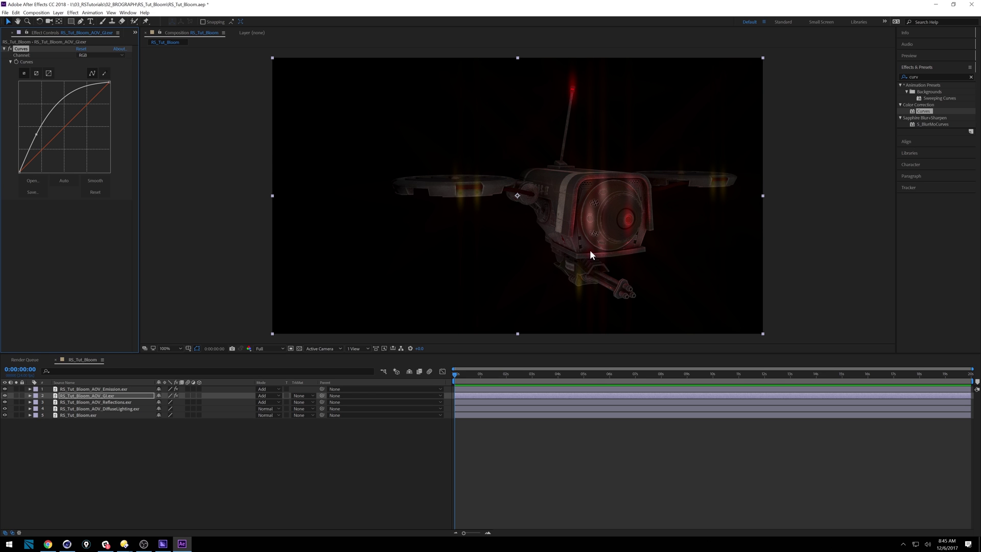
Step: Apply Curves to the Reflections layer and drag its RGB curve into a softened S-shape
{"action": "left_click", "coordinate": [116, 403]}
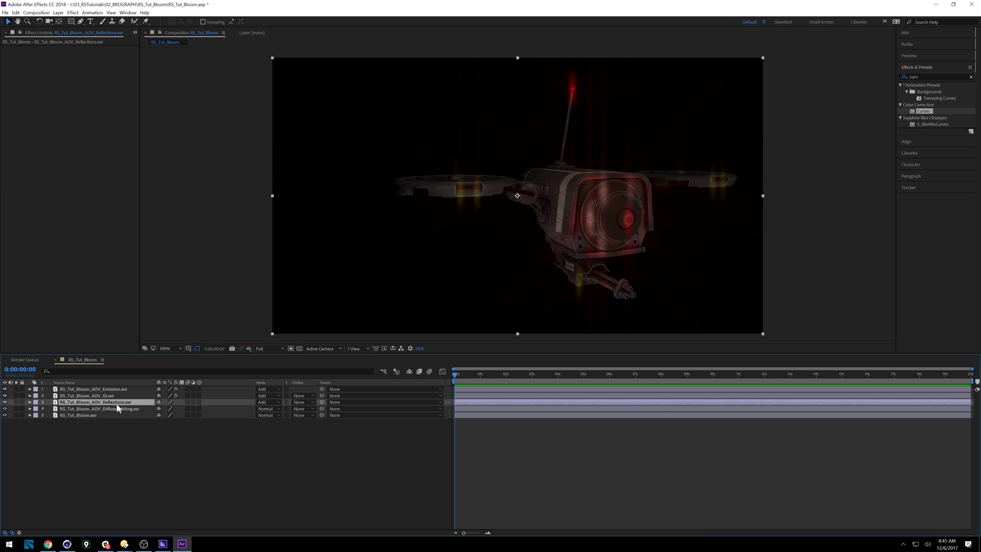
{"action": "left_click_drag", "start_coordinate": [919, 111], "coordinate": [364, 162]}
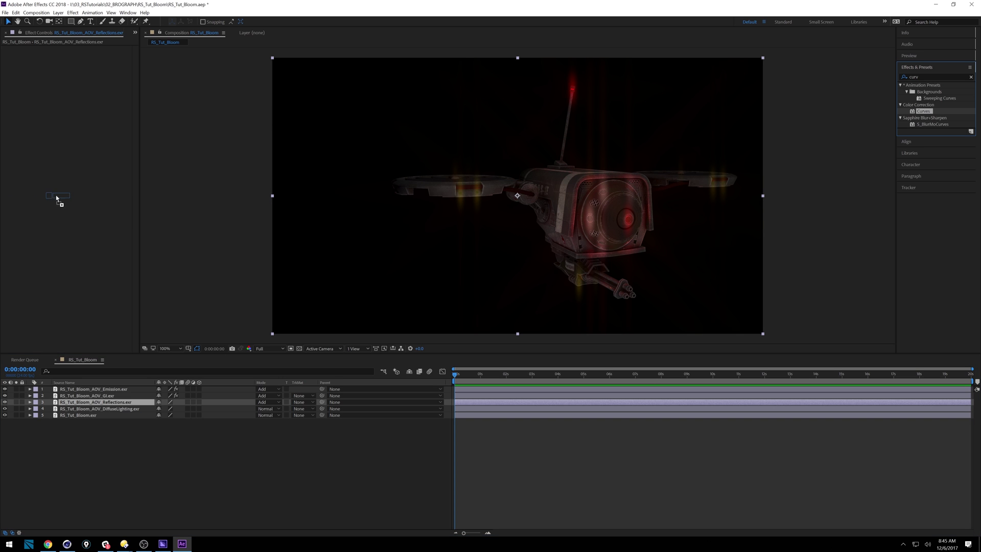
{"action": "left_click_drag", "start_coordinate": [47, 144], "coordinate": [78, 109]}
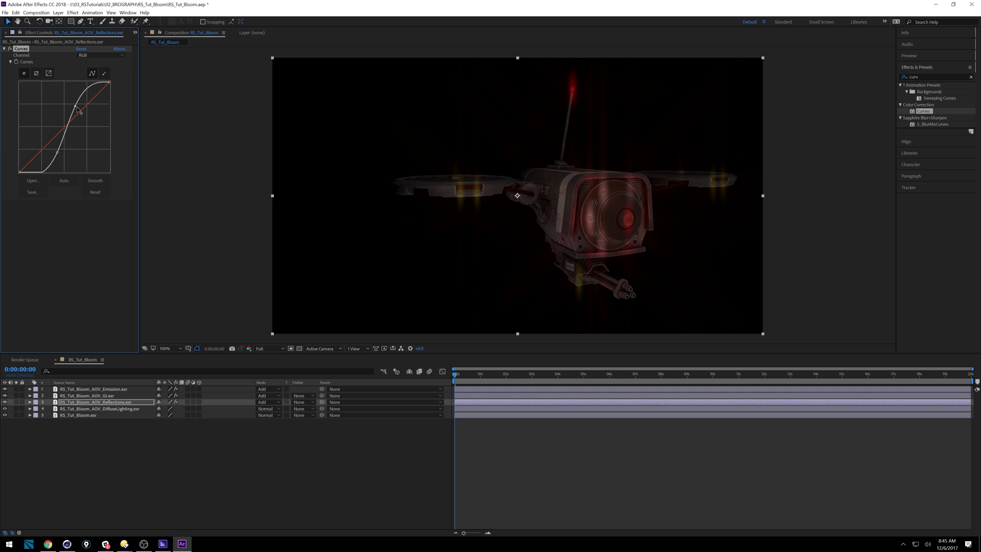
{"action": "left_click_drag", "start_coordinate": [58, 152], "coordinate": [39, 123]}
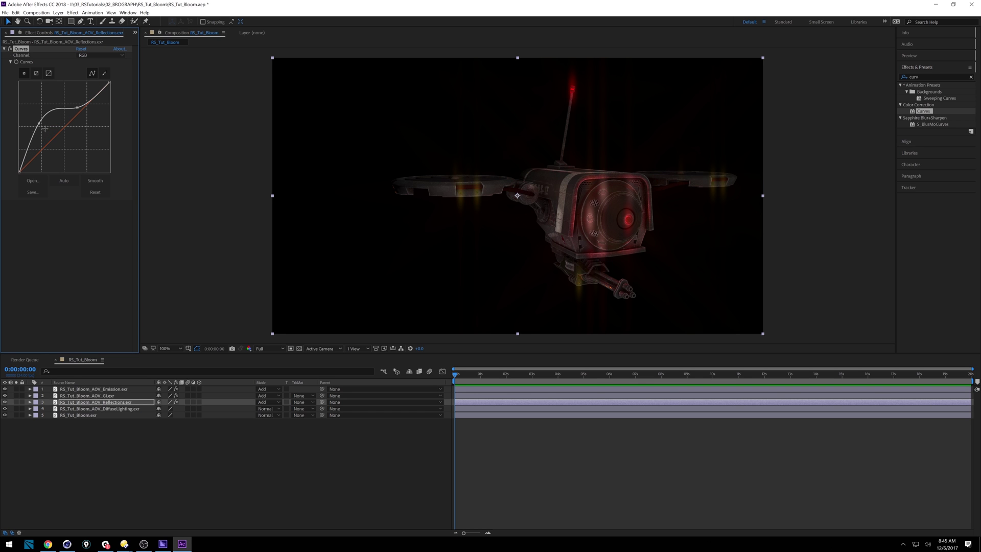
{"action": "left_click_drag", "start_coordinate": [41, 124], "coordinate": [43, 125]}
{"action": "left_click", "coordinate": [128, 409]}
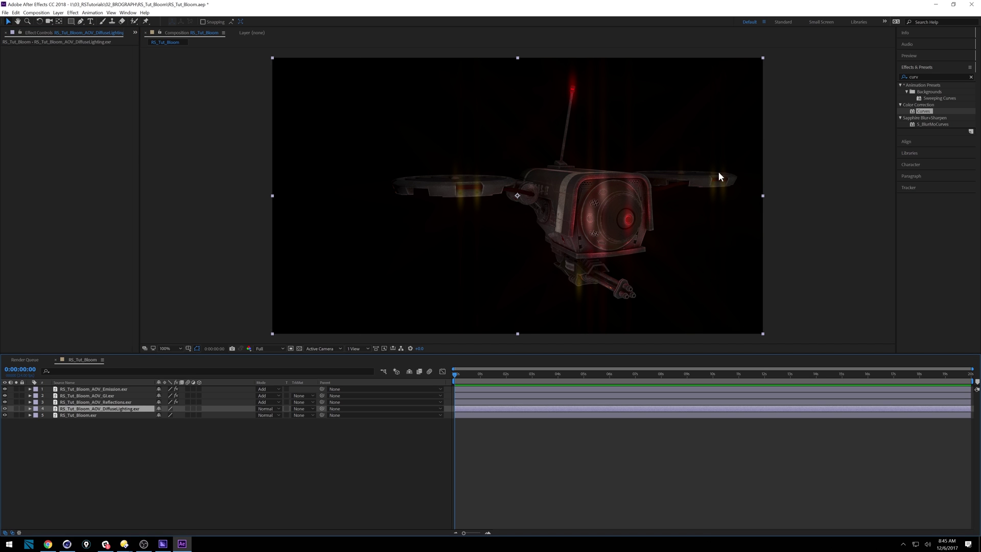
Step: Apply Curves to DiffuseLighting and shape a gentle S-curve with slightly lowered shadows
{"action": "left_click_drag", "start_coordinate": [920, 112], "coordinate": [50, 159]}
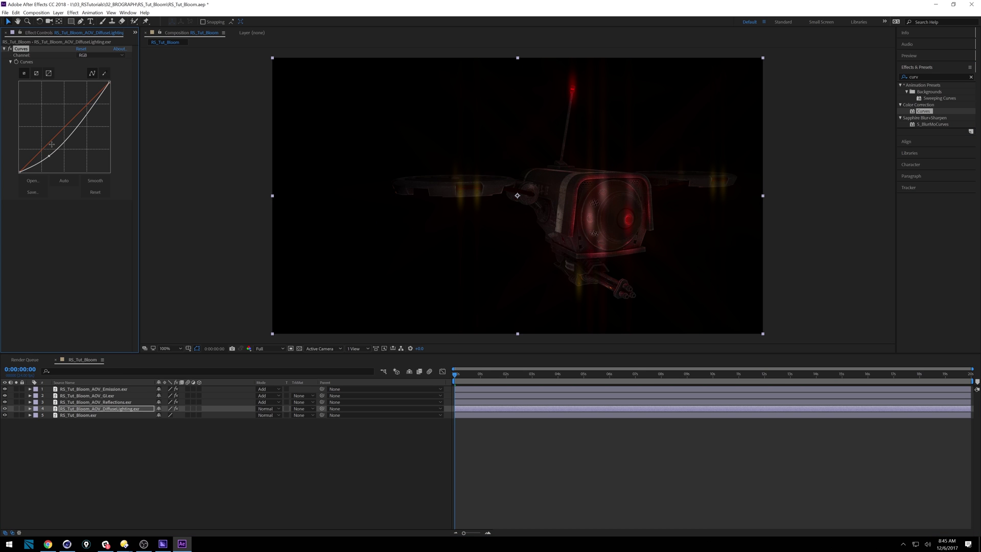
{"action": "left_click_drag", "start_coordinate": [77, 125], "coordinate": [46, 158]}
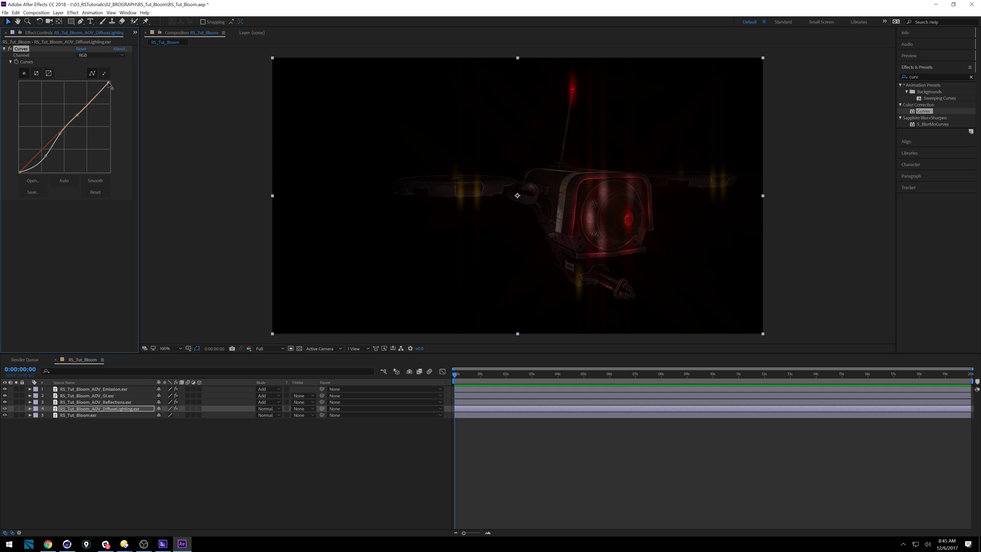
{"action": "left_click_drag", "start_coordinate": [109, 85], "coordinate": [77, 115]}
{"action": "left_click_drag", "start_coordinate": [76, 81], "coordinate": [88, 83]}
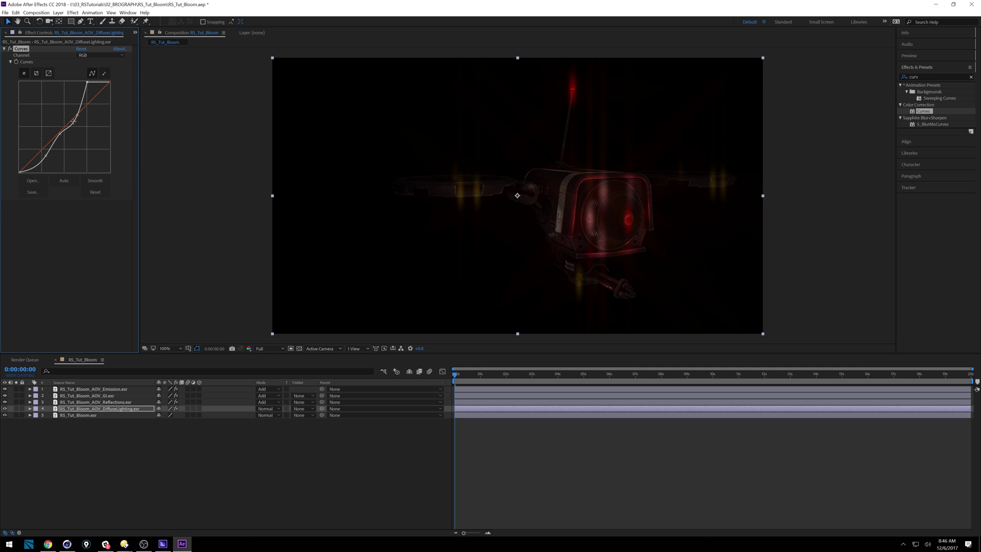
{"action": "left_click_drag", "start_coordinate": [74, 120], "coordinate": [95, 90]}
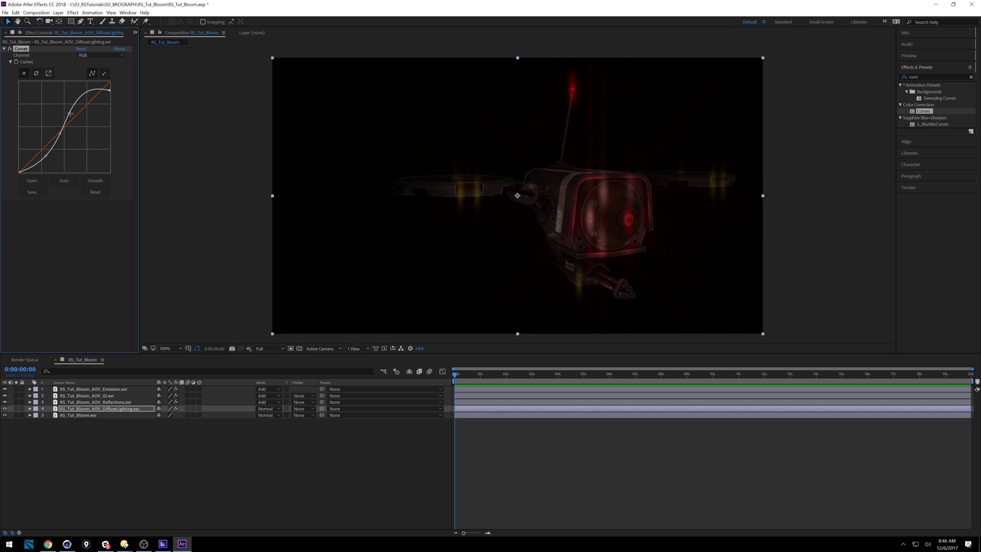
{"action": "left_click_drag", "start_coordinate": [73, 116], "coordinate": [79, 113]}
{"action": "left_click_drag", "start_coordinate": [46, 156], "coordinate": [24, 174]}
{"action": "left_click", "coordinate": [16, 414]}
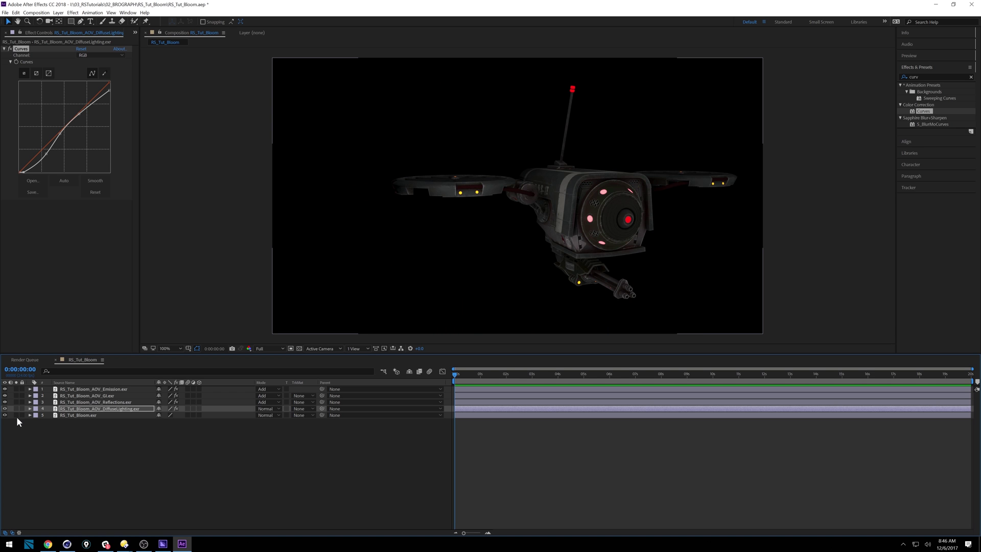
{"action": "left_click", "coordinate": [16, 415]}
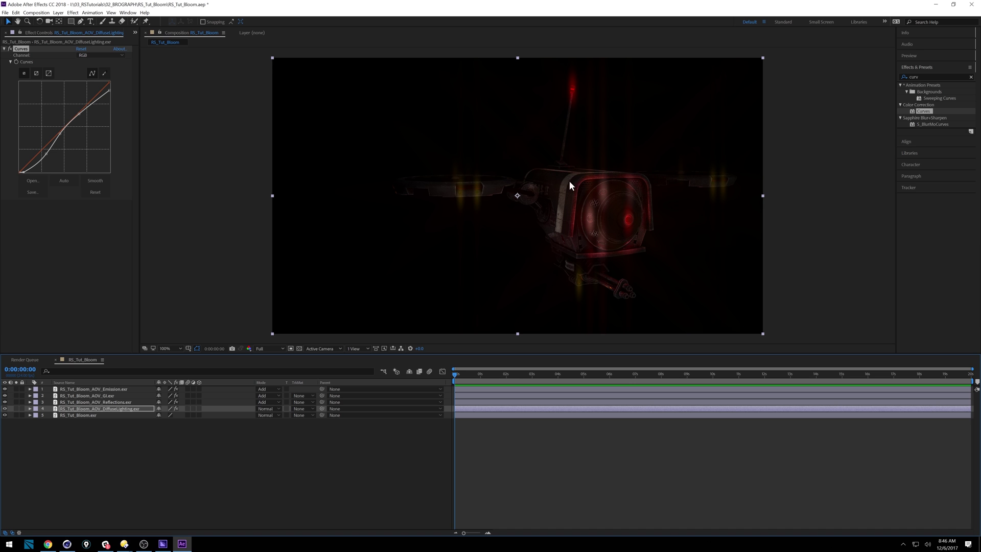
{"action": "left_click", "coordinate": [16, 415]}
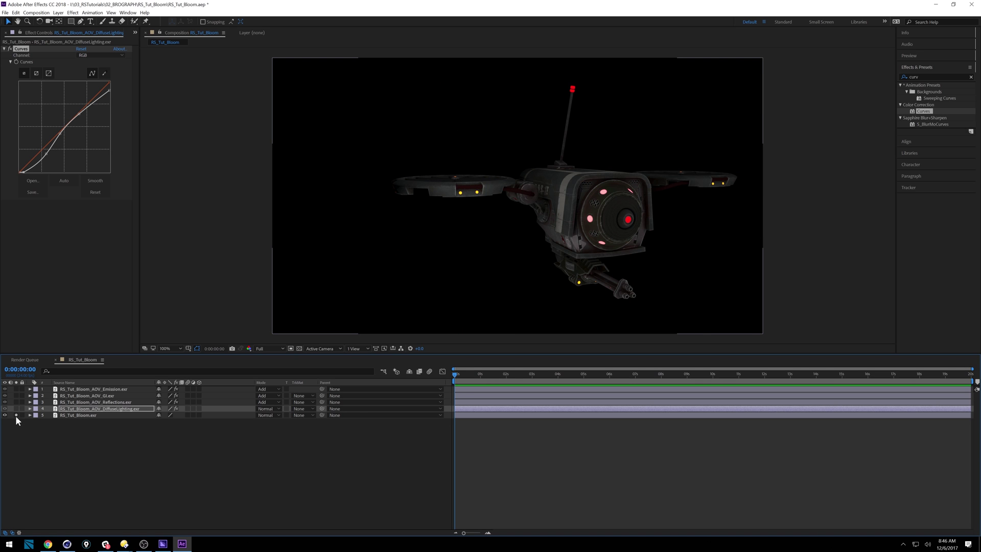
{"action": "left_click", "coordinate": [17, 415]}
{"action": "left_click", "coordinate": [17, 415]}
{"action": "left_click", "coordinate": [16, 415]}
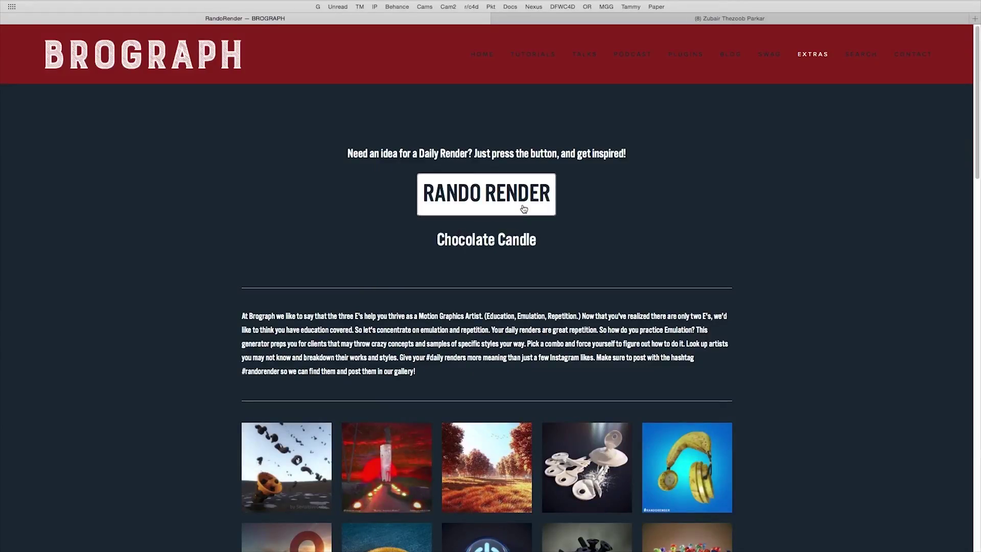
Step: Scroll down through the gallery of submitted renders below the Chocolate Candle suggestion
{"action": "scroll", "coordinate": [523, 208], "scroll_direction": "down", "scroll_amount": 15}
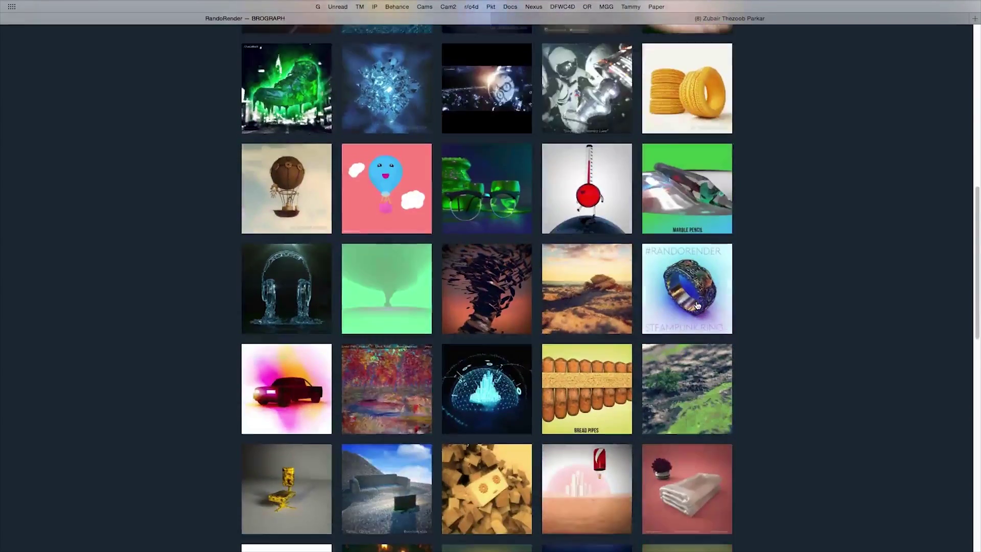